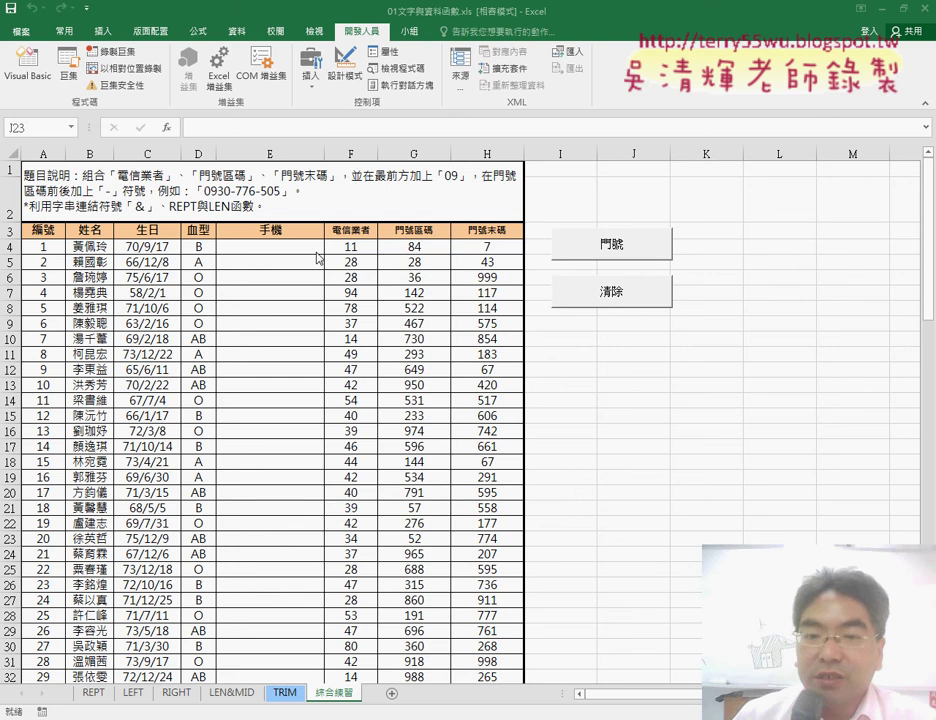
Insert the custom 手機 function into cell E4 and bring up its Function Arguments dialog.
click(305, 248)
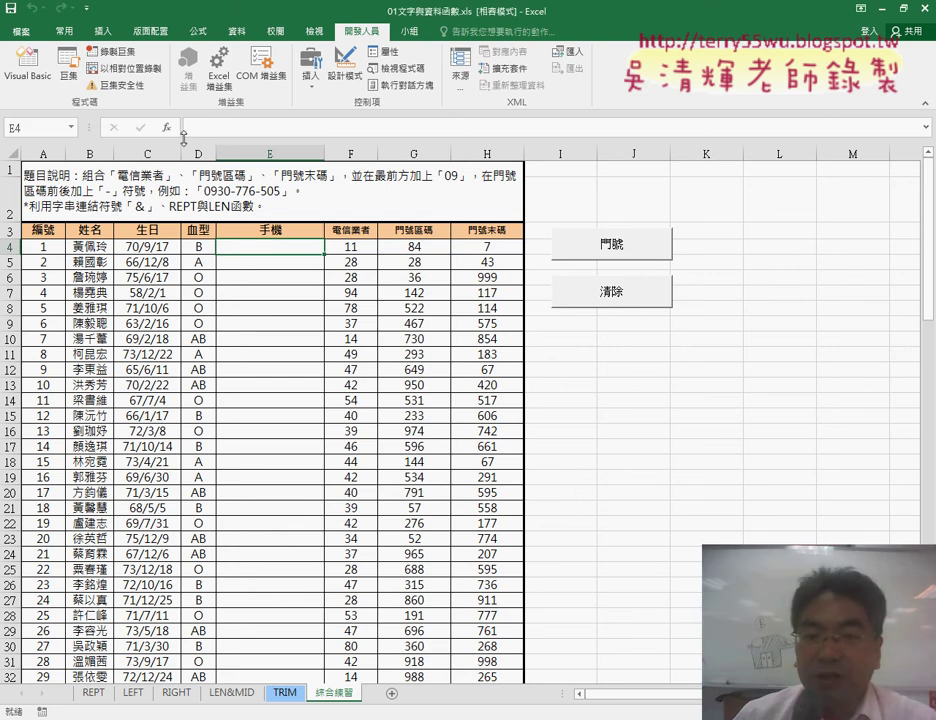
click(167, 128)
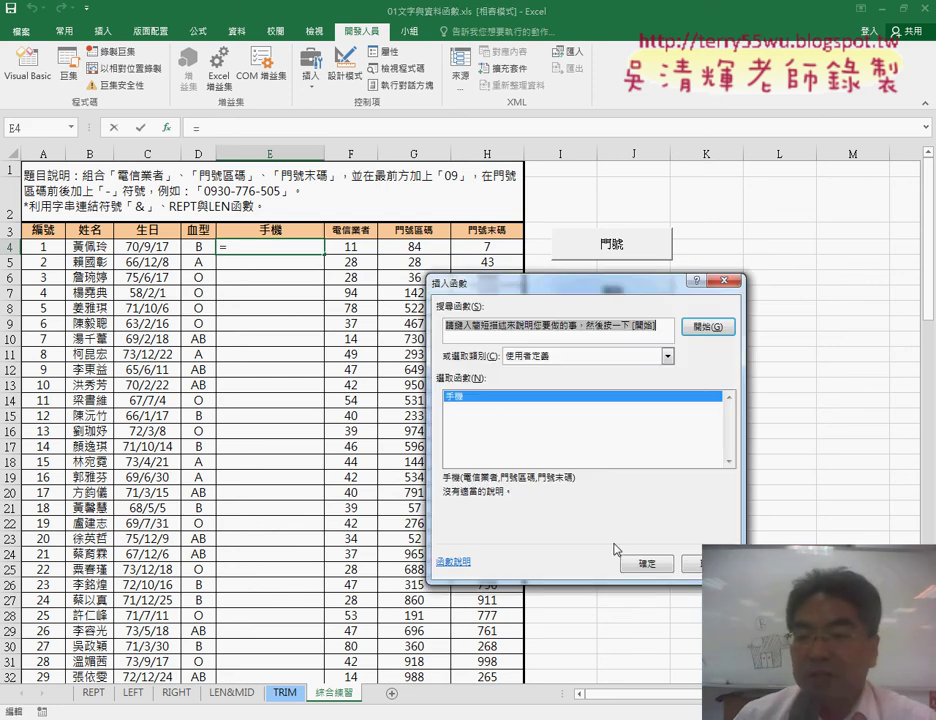
click(648, 563)
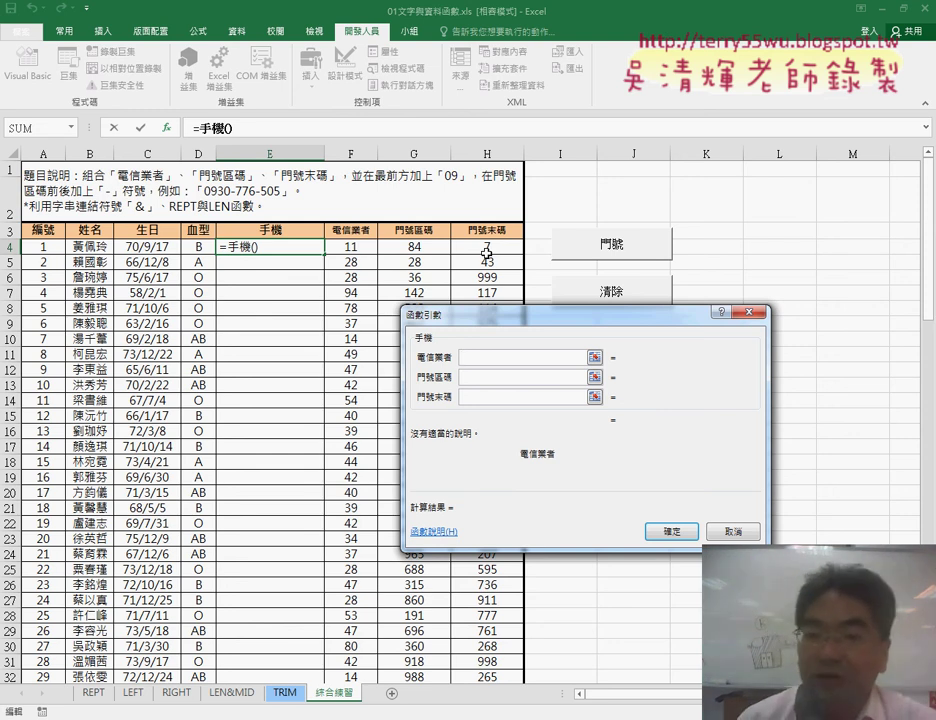
Pass F4:H4 as the first argument to show it becomes the array {11,84,7}, then cancel the formula.
drag(366, 249, 456, 249)
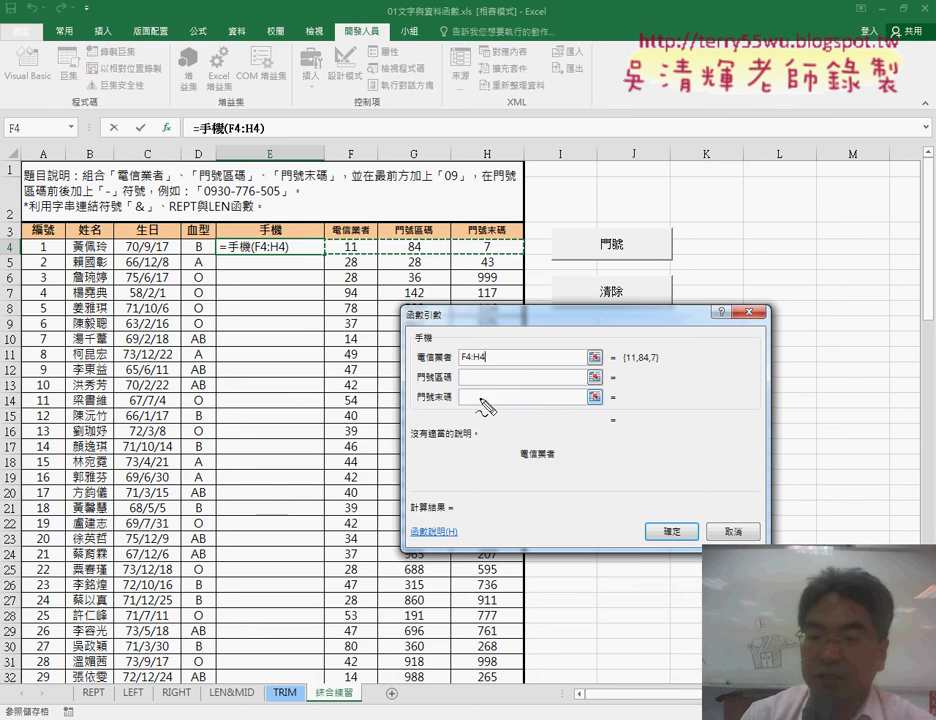
drag(613, 366, 663, 369)
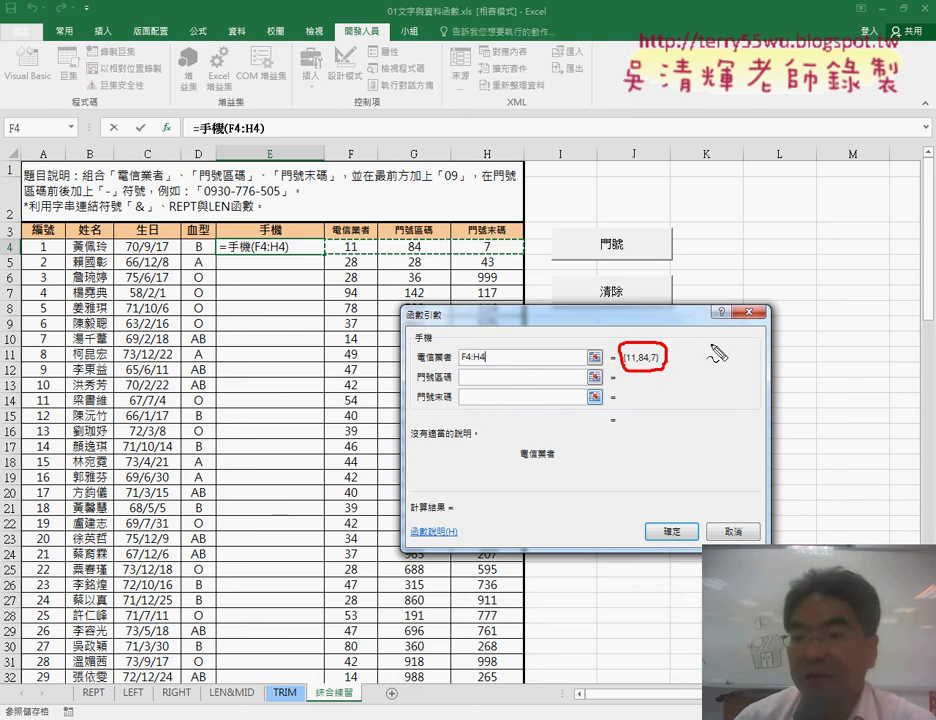
drag(688, 353, 717, 372)
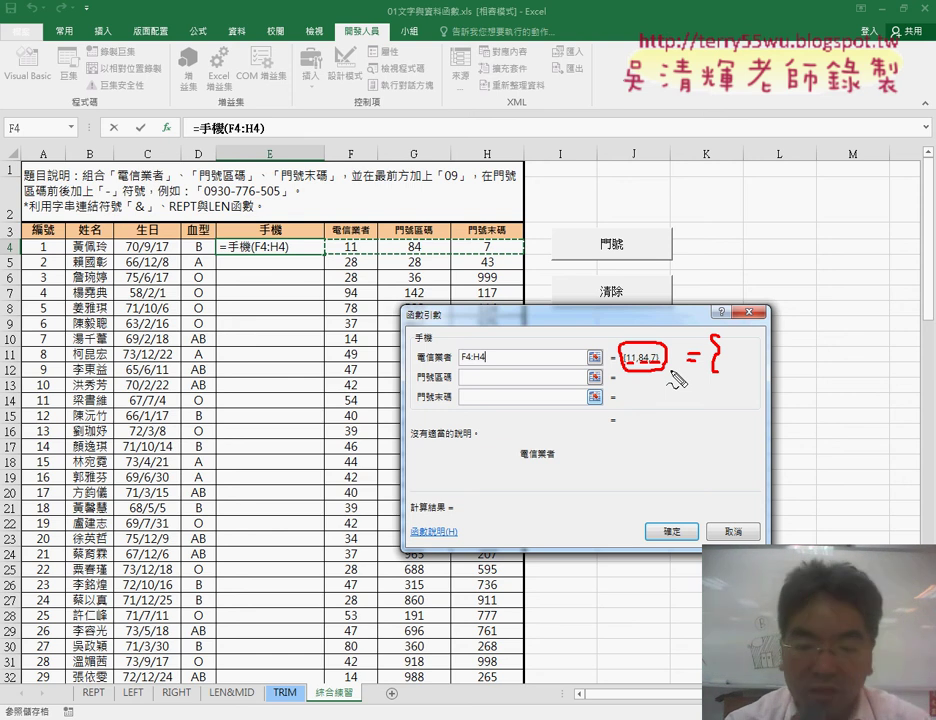
key(Escape)
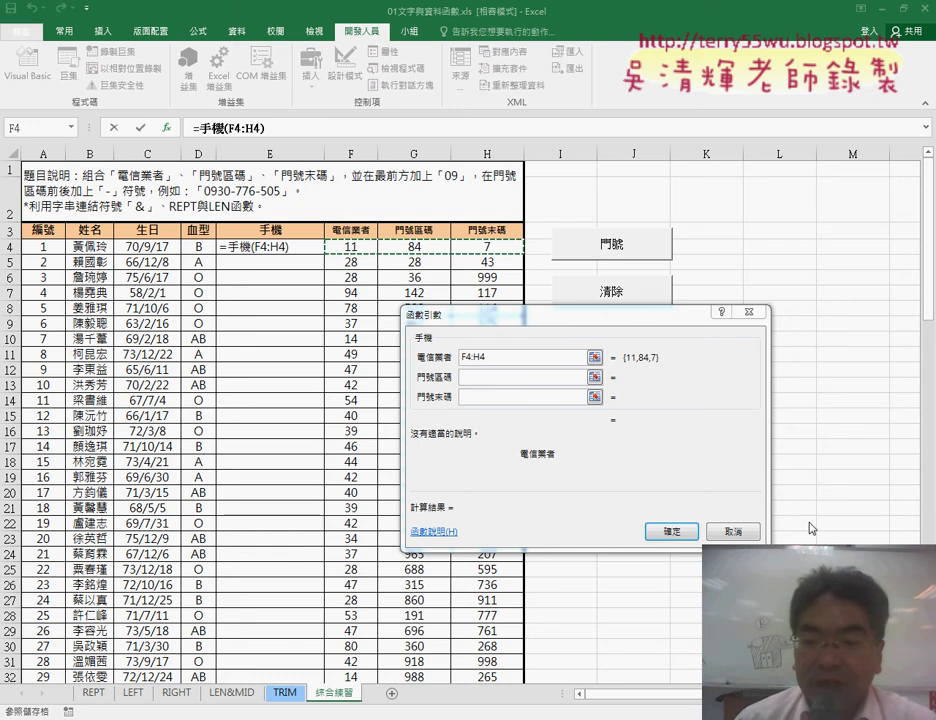
click(736, 532)
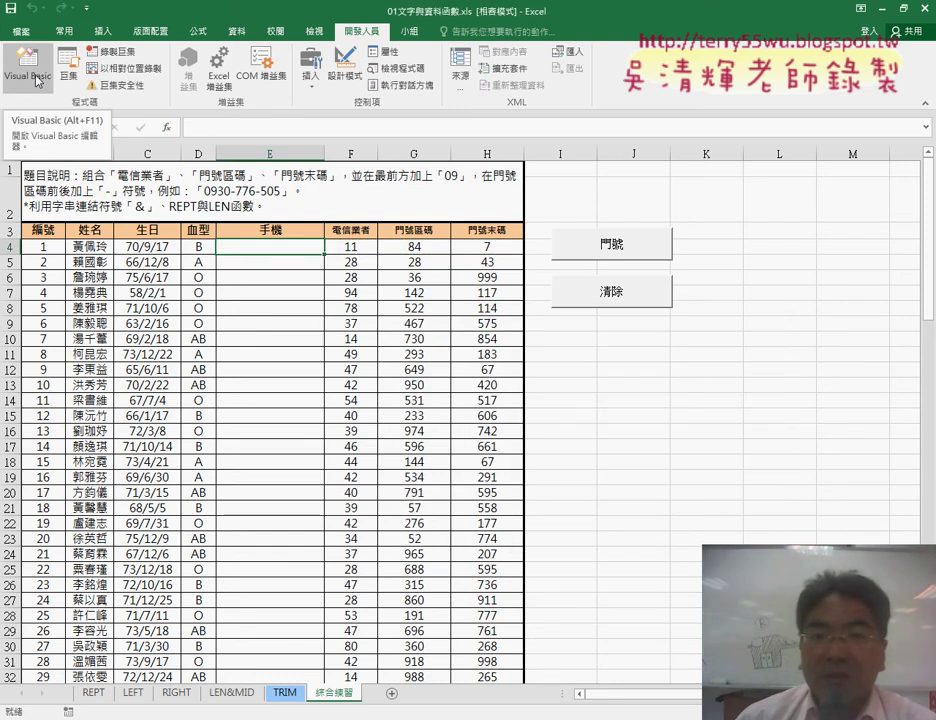
Open the Visual Basic editor, move and enlarge its window, and widen the project panes.
click(36, 80)
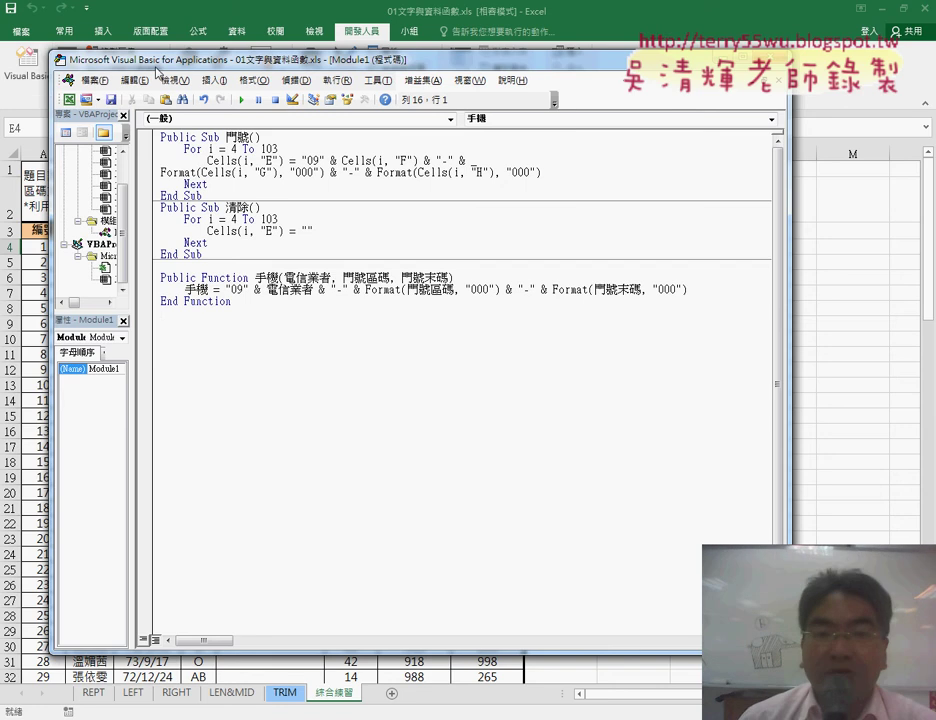
drag(156, 68, 158, 33)
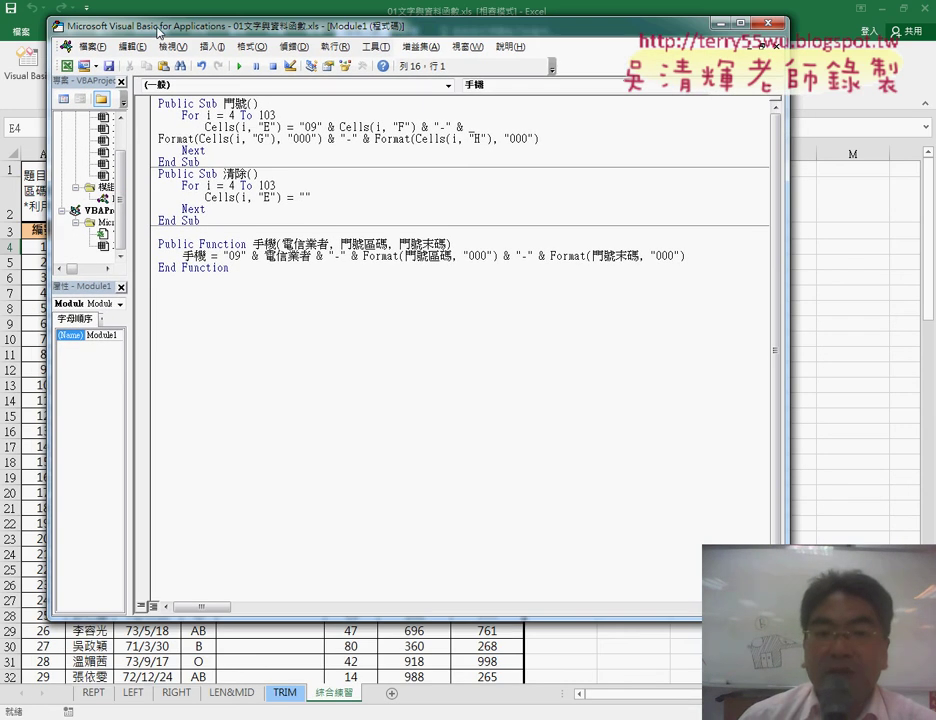
drag(787, 619, 897, 681)
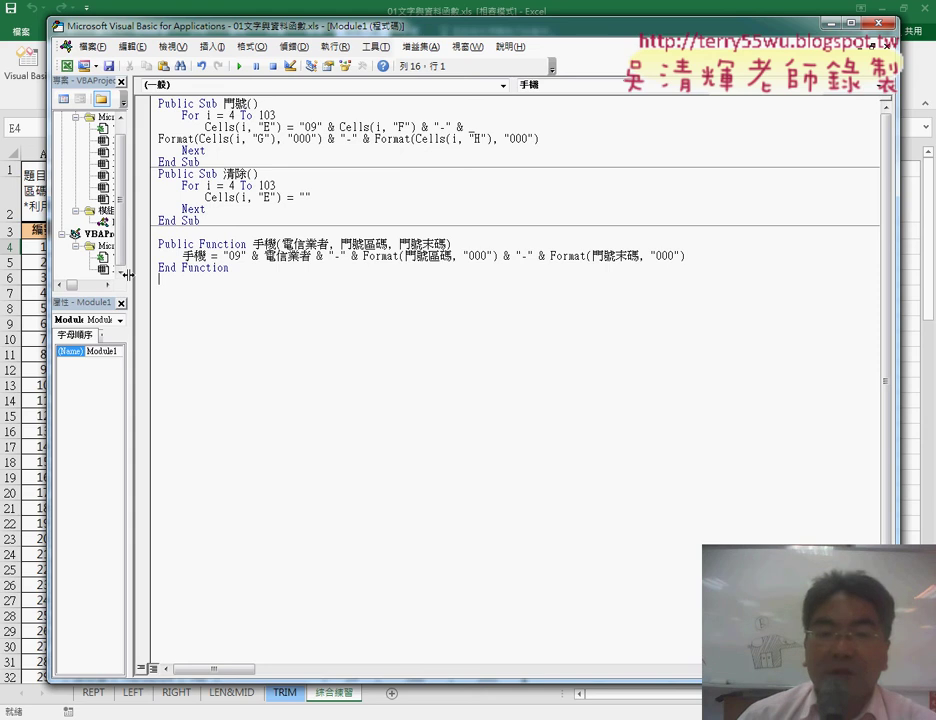
mouse_move(136, 289)
mouse_down()
mouse_move(206, 289)
mouse_move(166, 396)
mouse_up()
drag(203, 289, 246, 282)
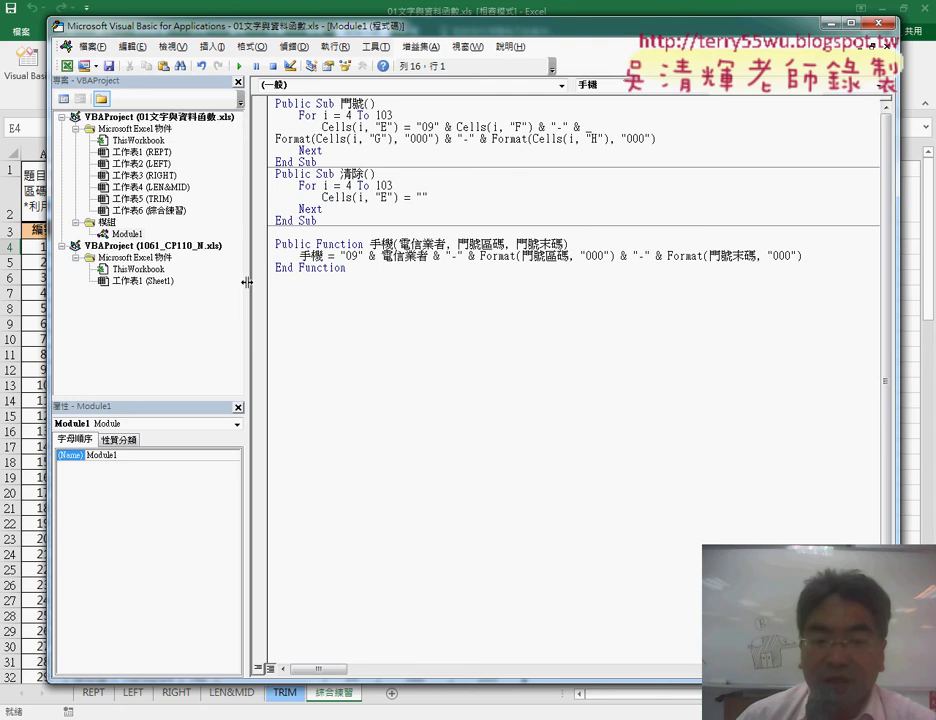
click(120, 244)
click(127, 118)
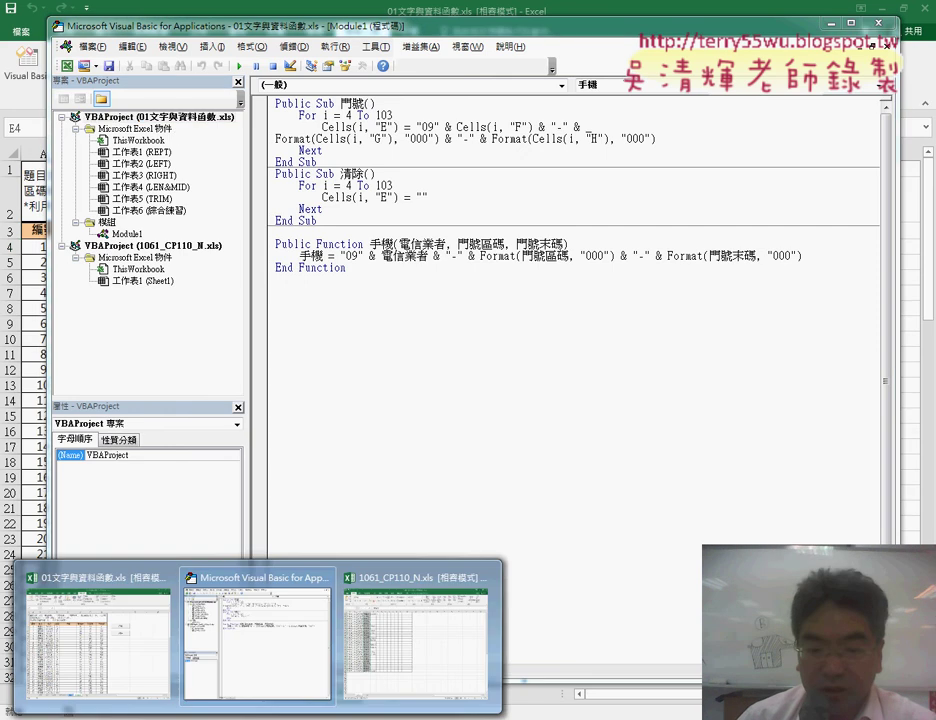
mouse_move(415, 632)
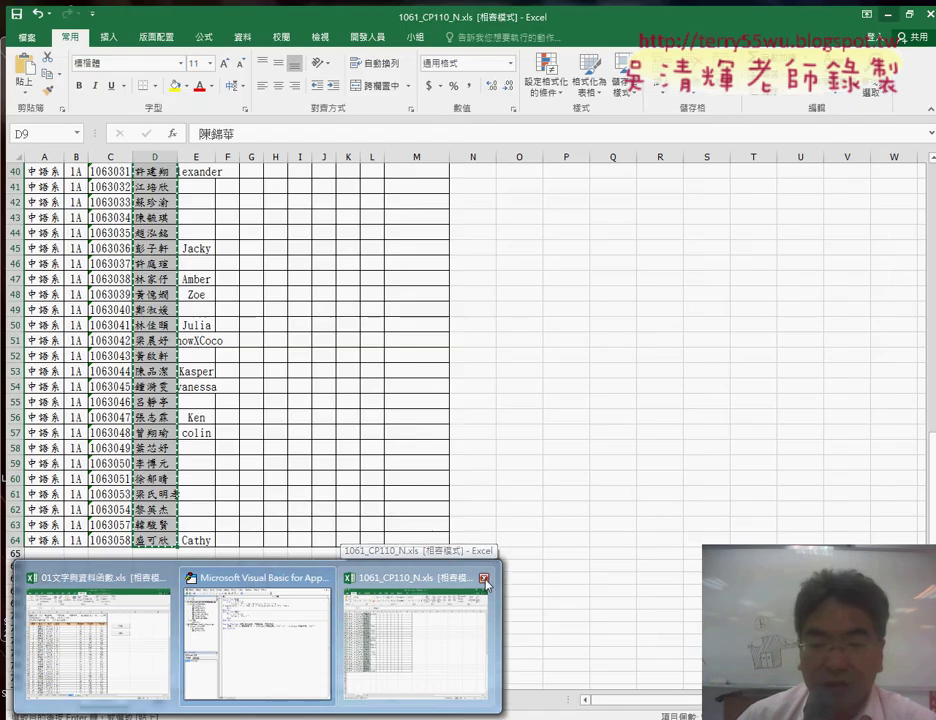
Close the 1061_CP110_N.xls workbook and reopen Module1's code in the VBA editor.
click(484, 579)
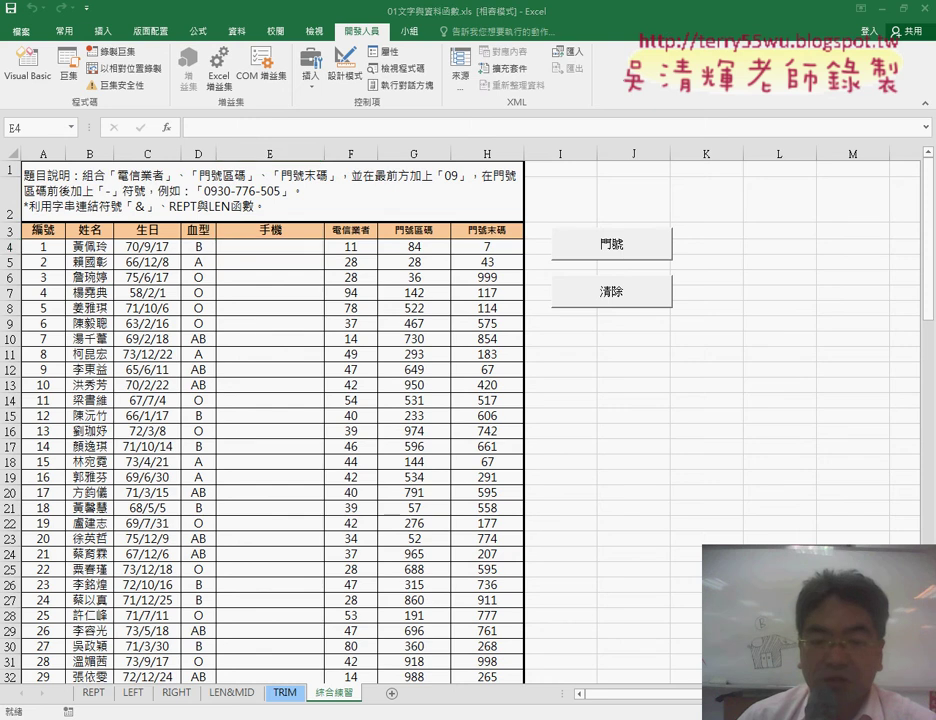
click(328, 655)
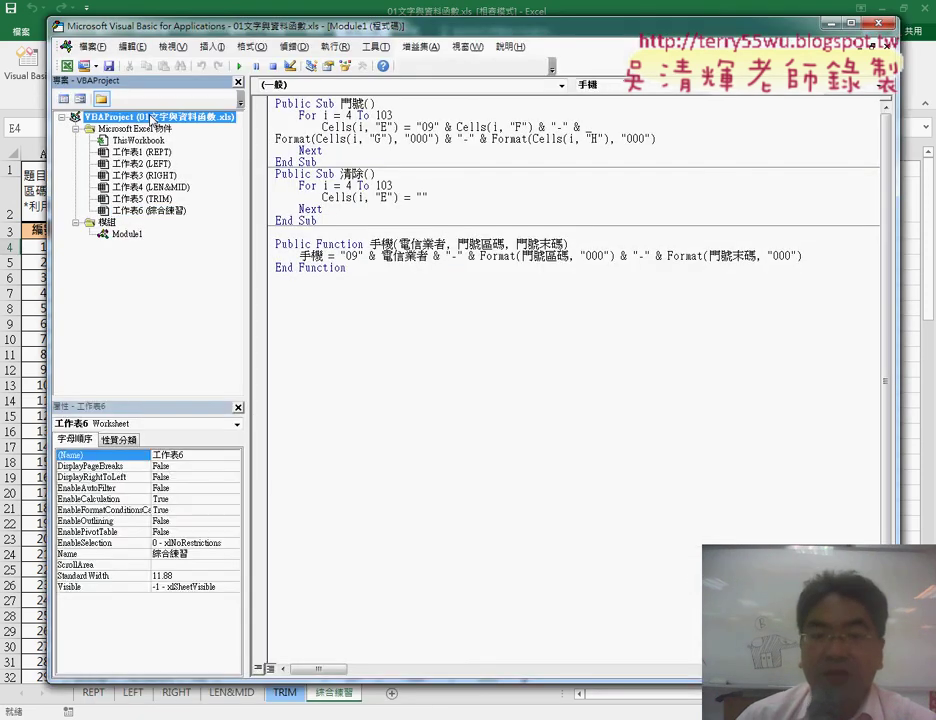
click(152, 118)
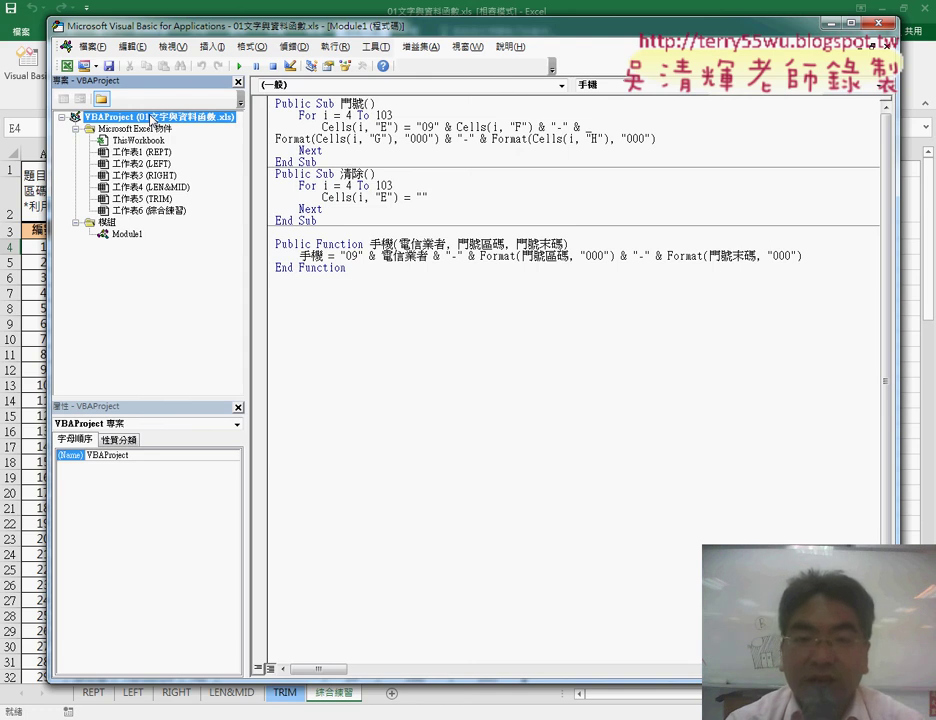
double_click(114, 234)
Insert a new Module2 under the 模組 folder, then switch to the Google Docs notes.
right_click(102, 223)
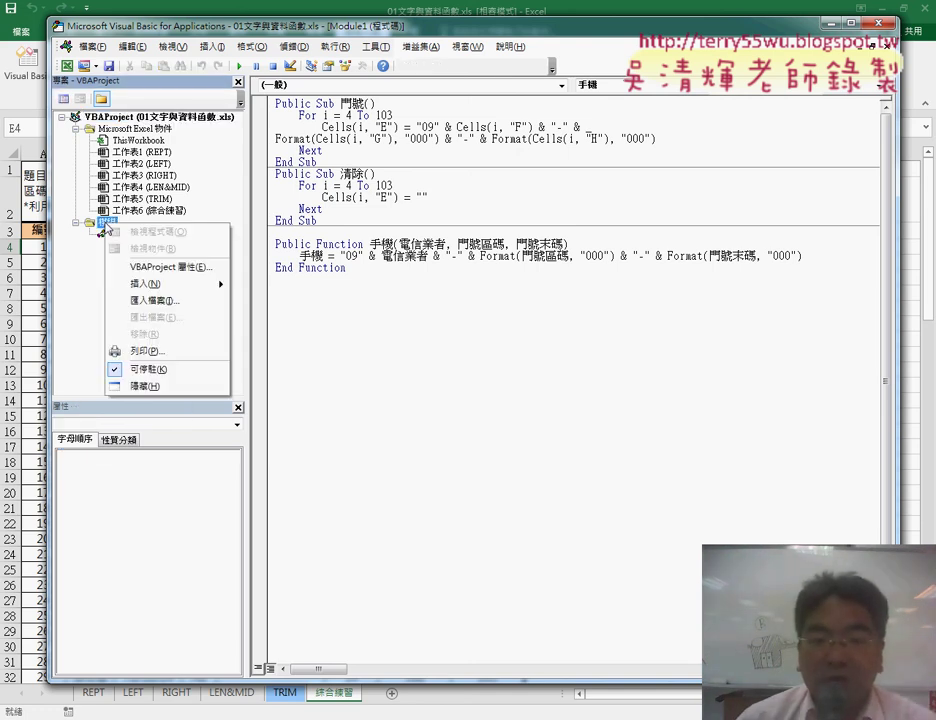
mouse_move(146, 284)
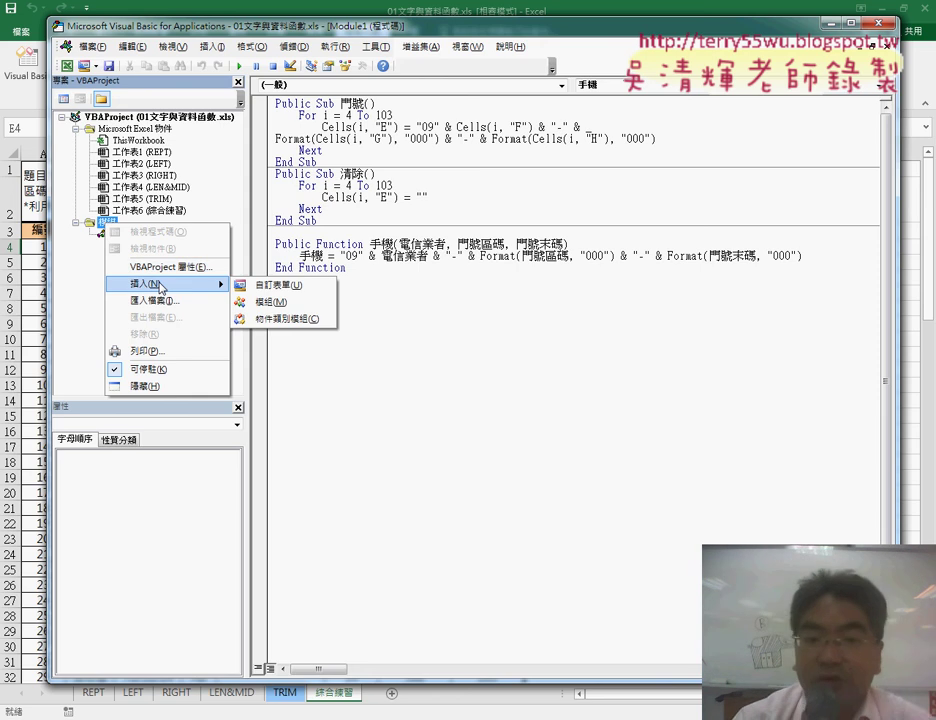
click(268, 301)
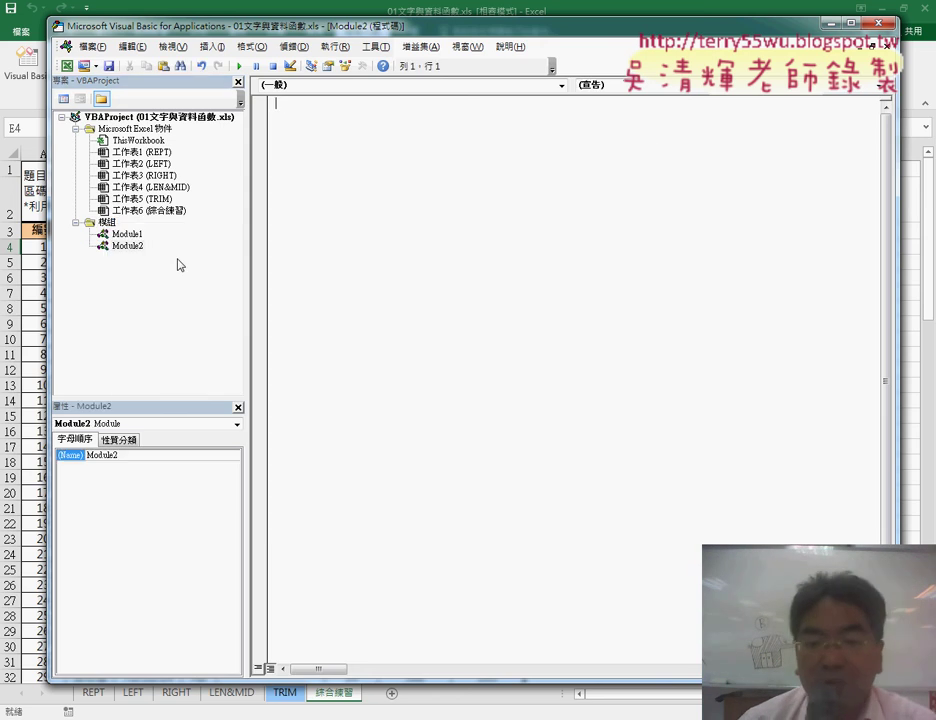
click(130, 246)
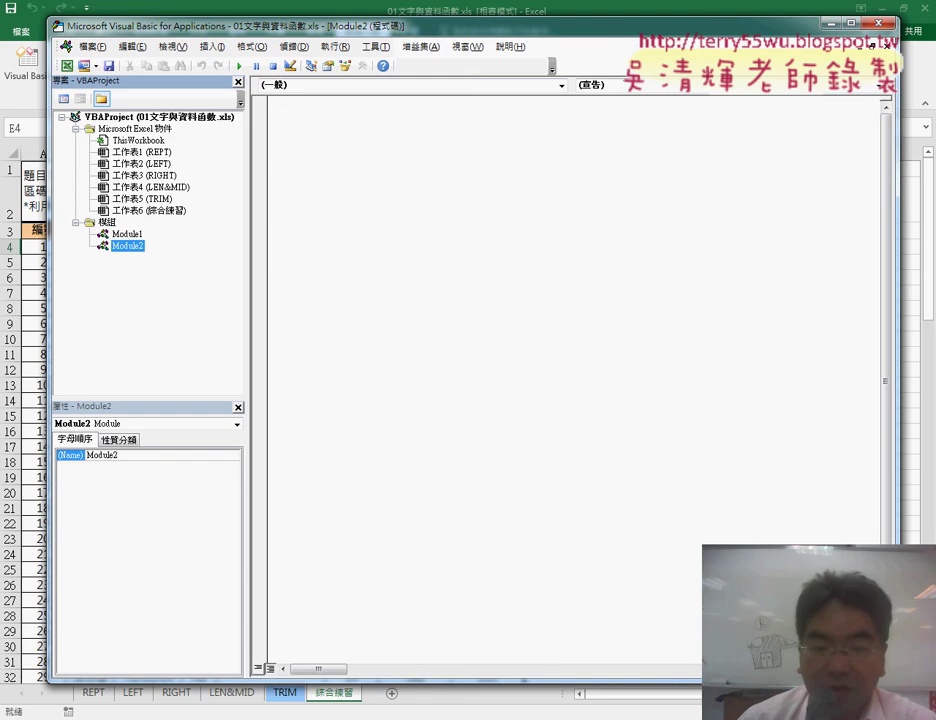
click(142, 679)
Copy the 手機號碼串接 and 手機號碼清除 Sub procedures from the notes and paste them into Module2.
scroll(343, 430, up, 3)
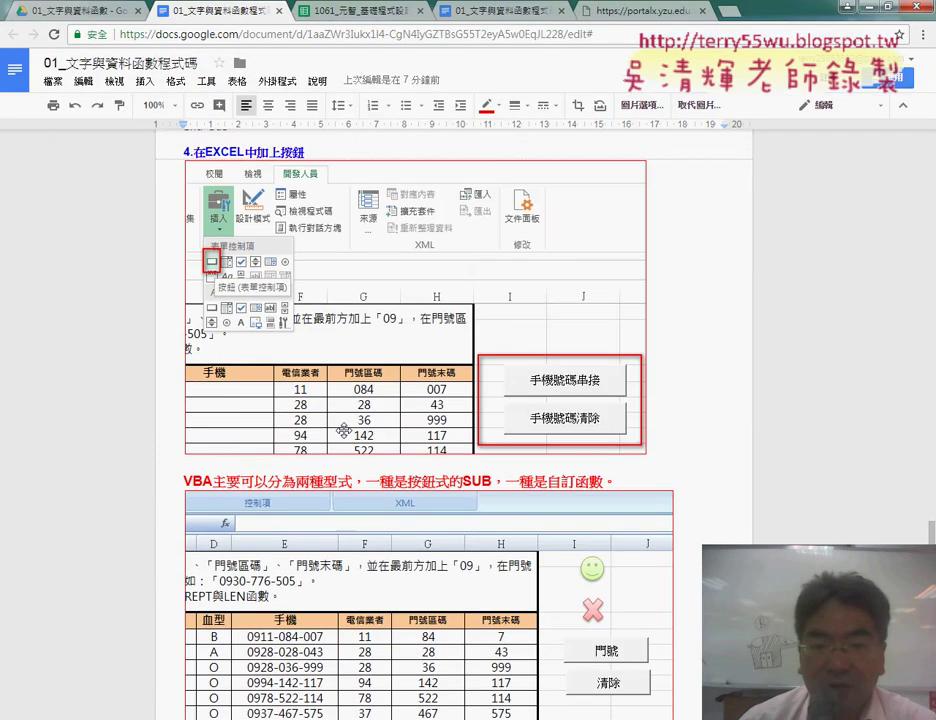
scroll(343, 430, up, 4)
drag(183, 345, 292, 548)
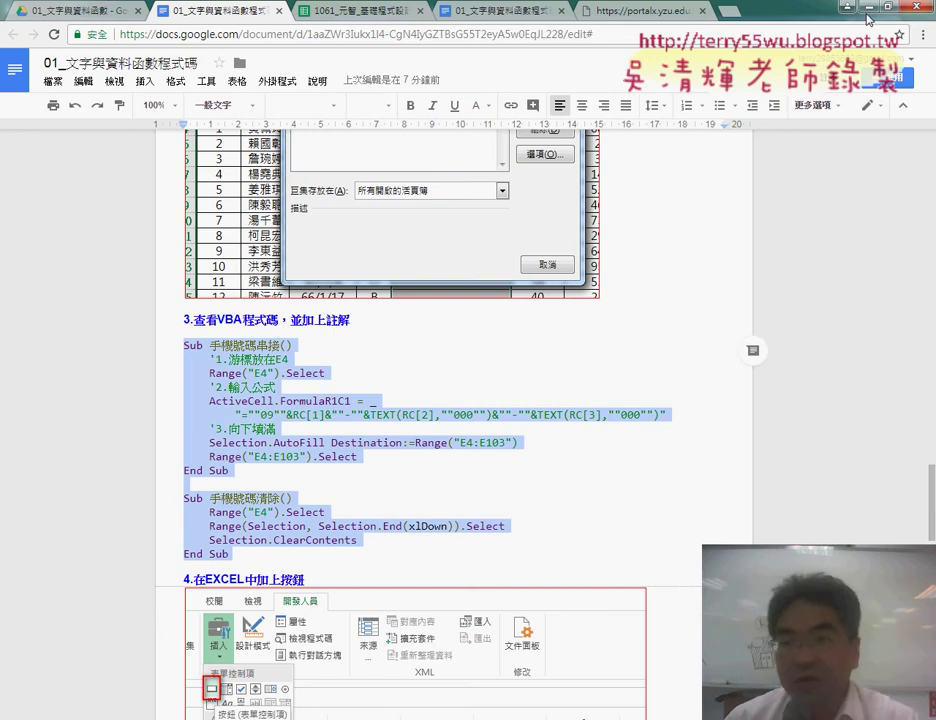
key(alt+Tab)
right_click(426, 229)
click(450, 264)
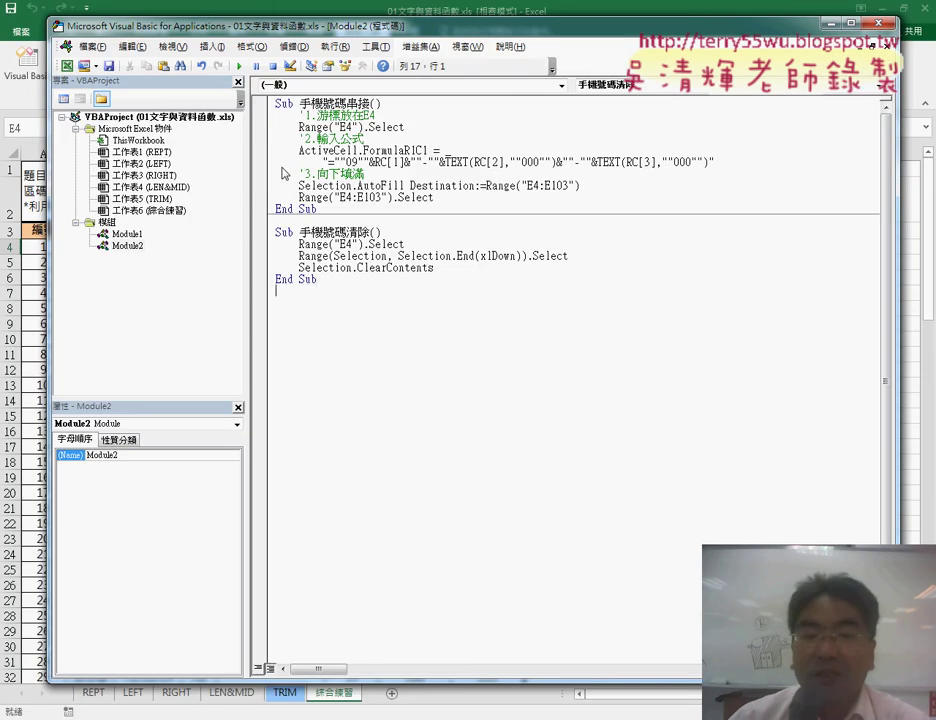
Compare Module1's and Module2's code, then select Module2's (Name) property for editing.
click(127, 234)
double_click(115, 233)
double_click(128, 245)
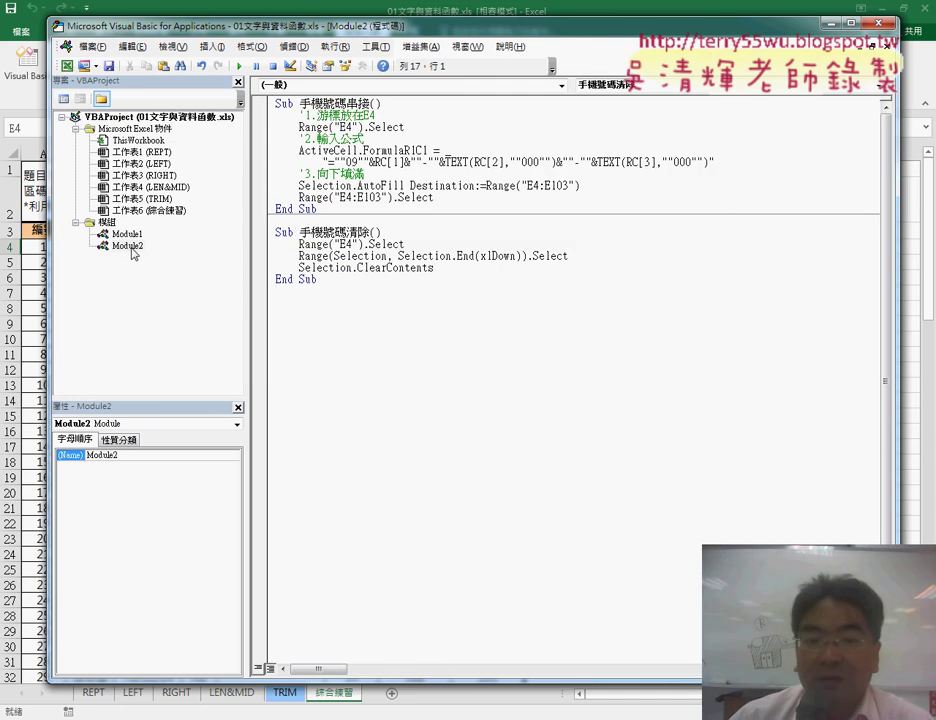
click(133, 252)
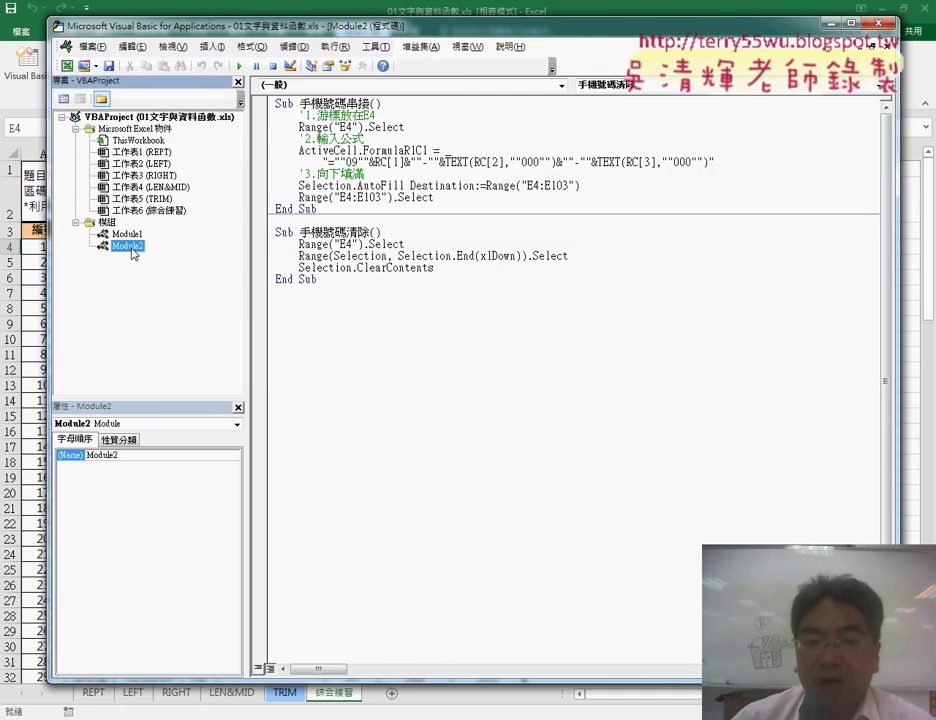
click(125, 455)
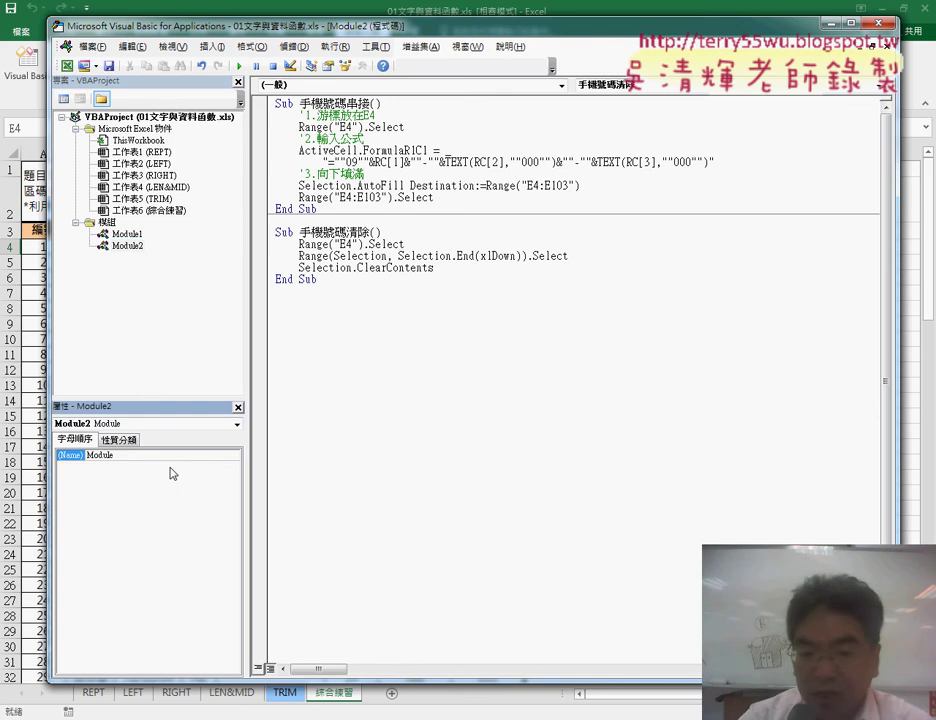
Rename Module2 to Module_巨集 in the Properties window.
text(_)
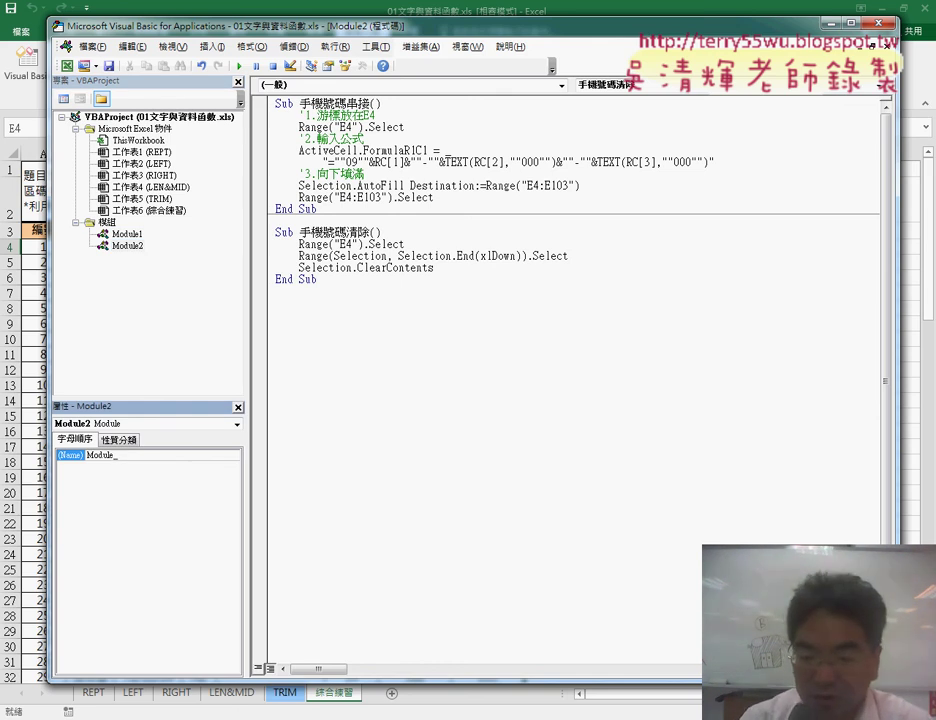
text(具)
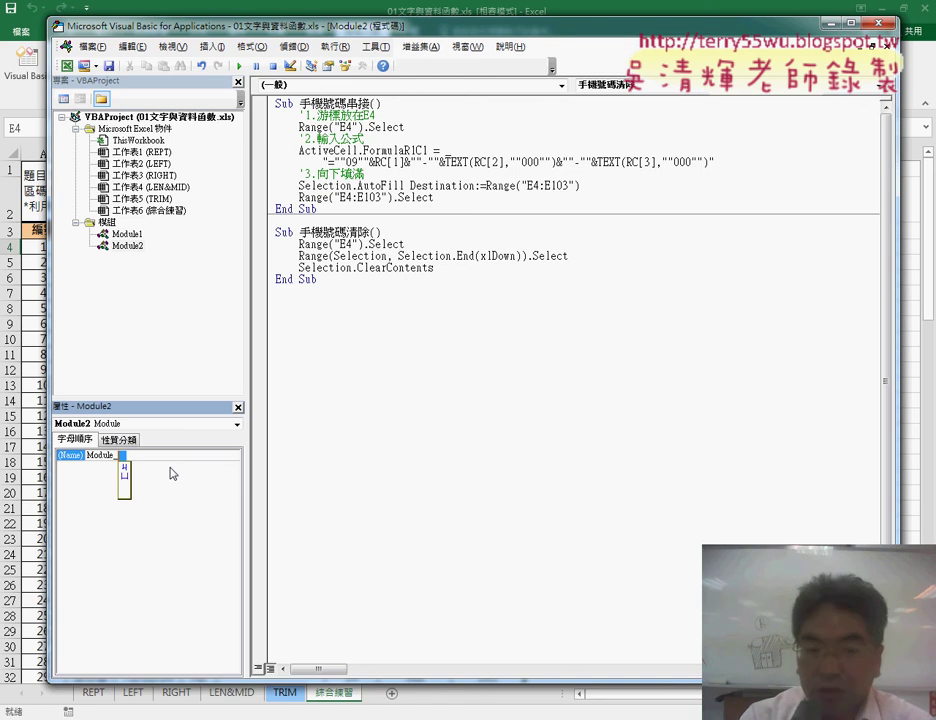
text(集)
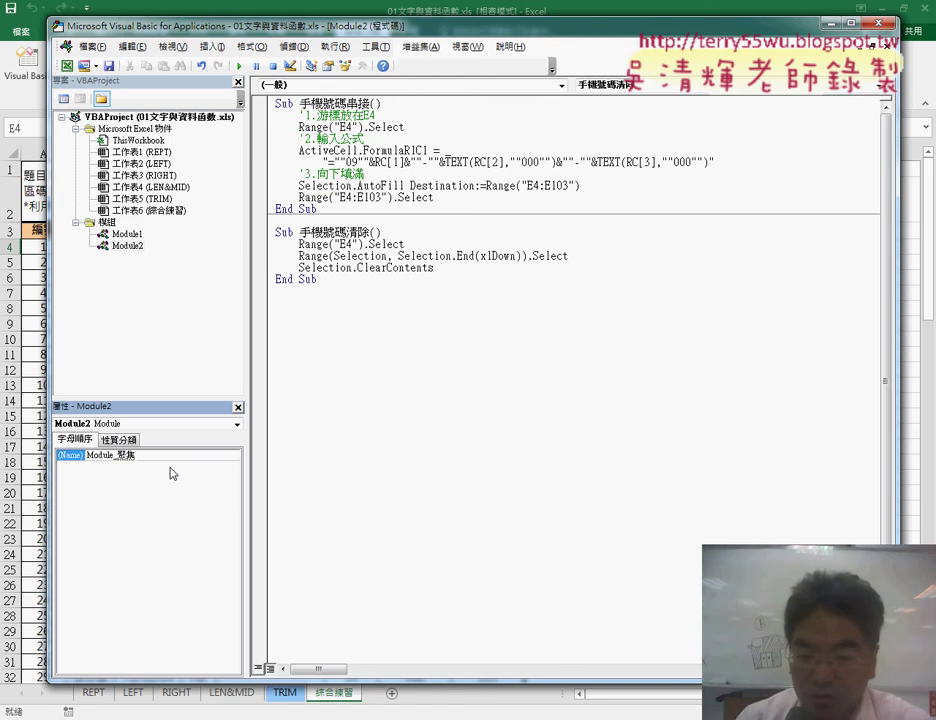
key(Down)
key(Down)
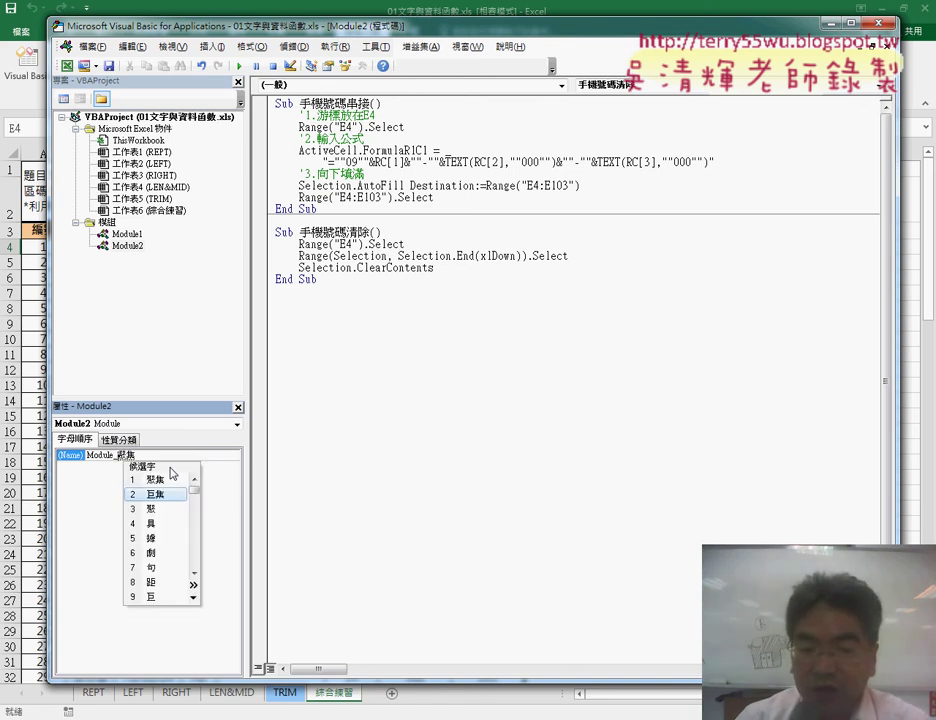
key(Return)
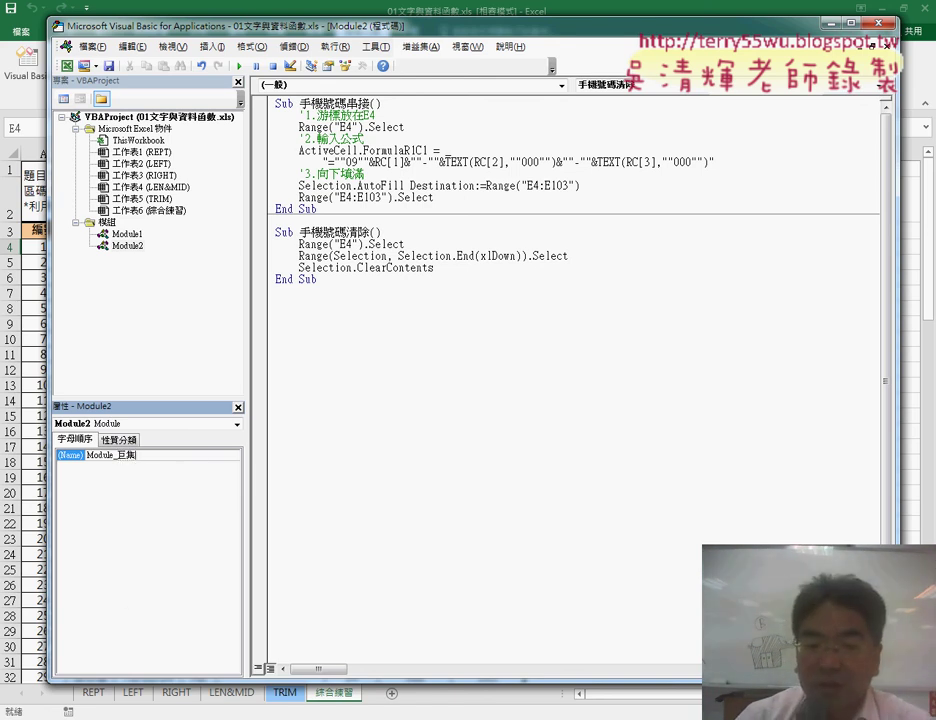
key(Return)
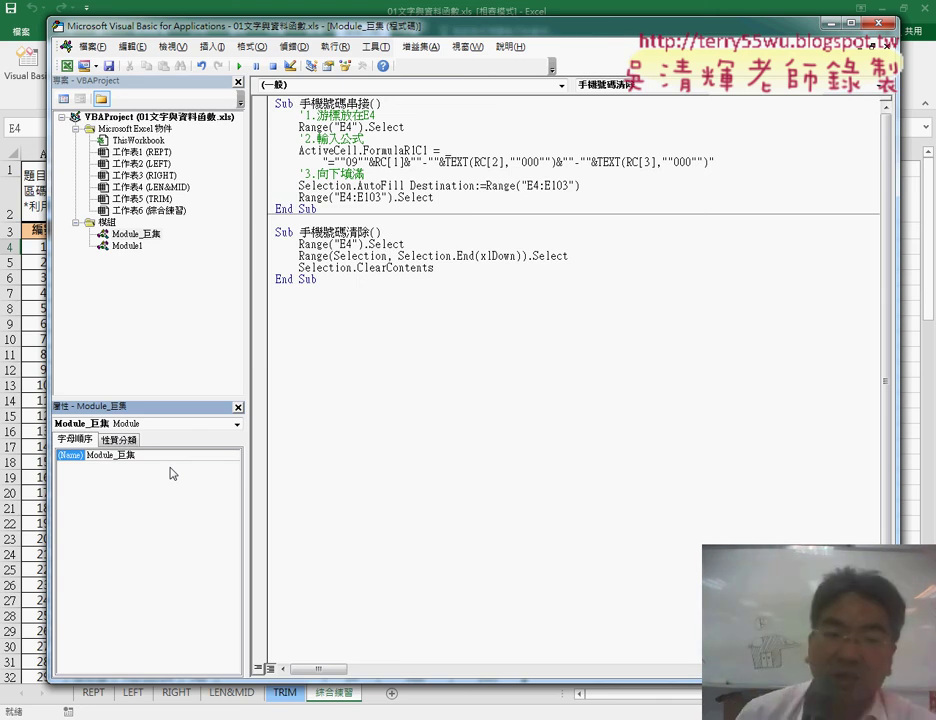
Rename Module1 to Module_VBA, then reselect the Module_巨集 name.
click(128, 246)
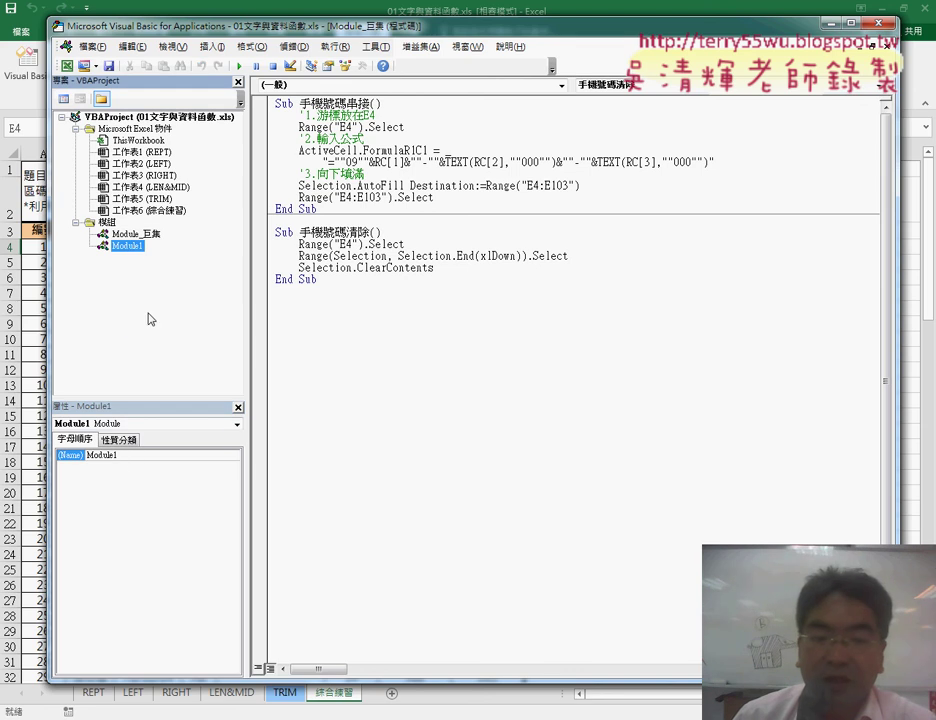
click(118, 457)
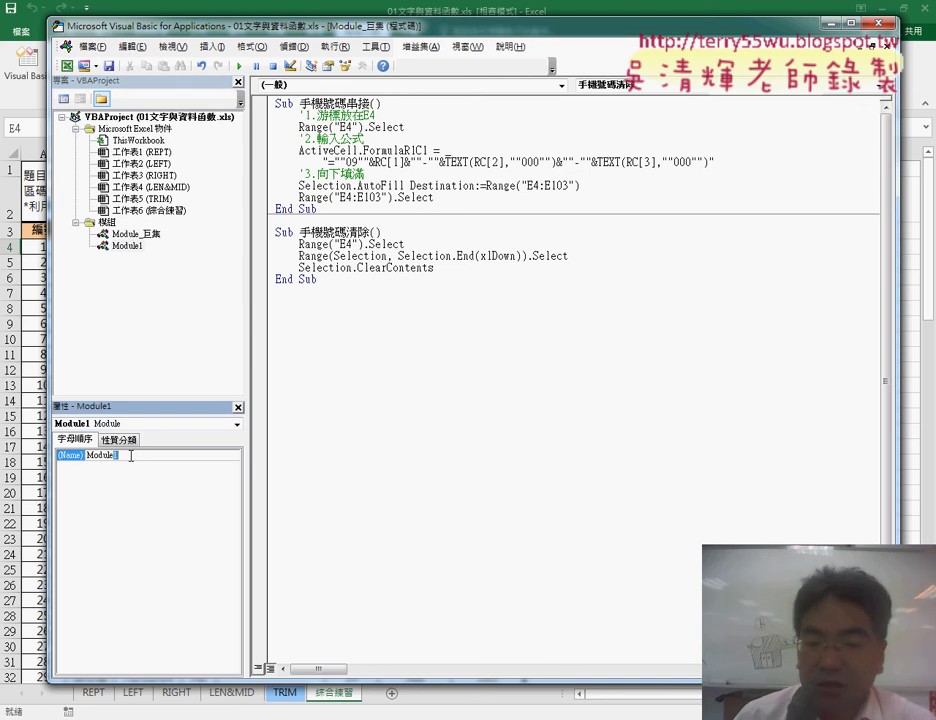
key(BackSpace)
text(_)
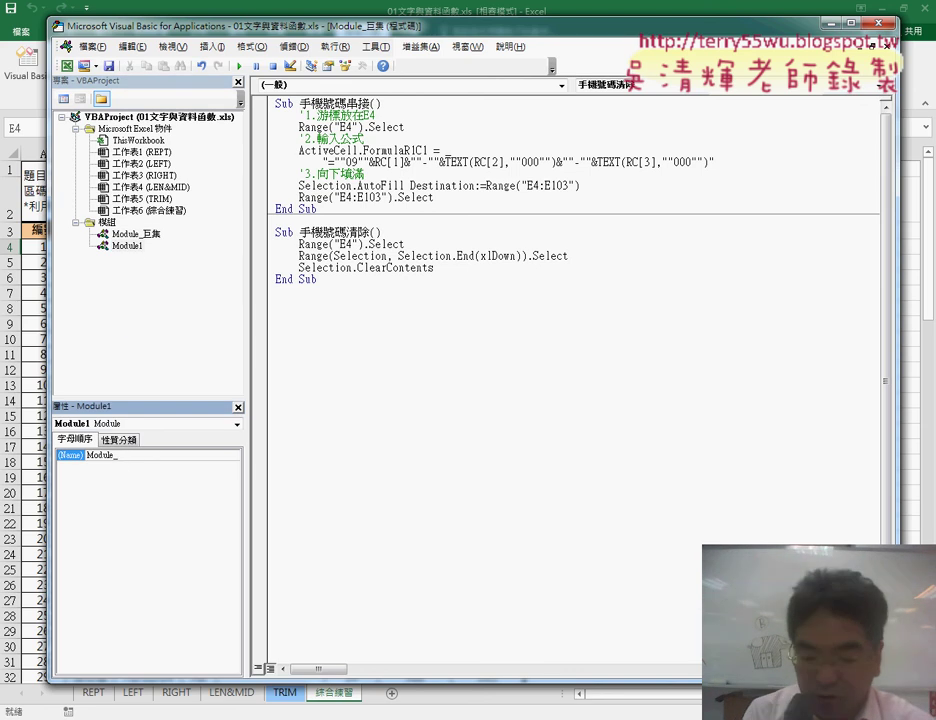
text(VBA)
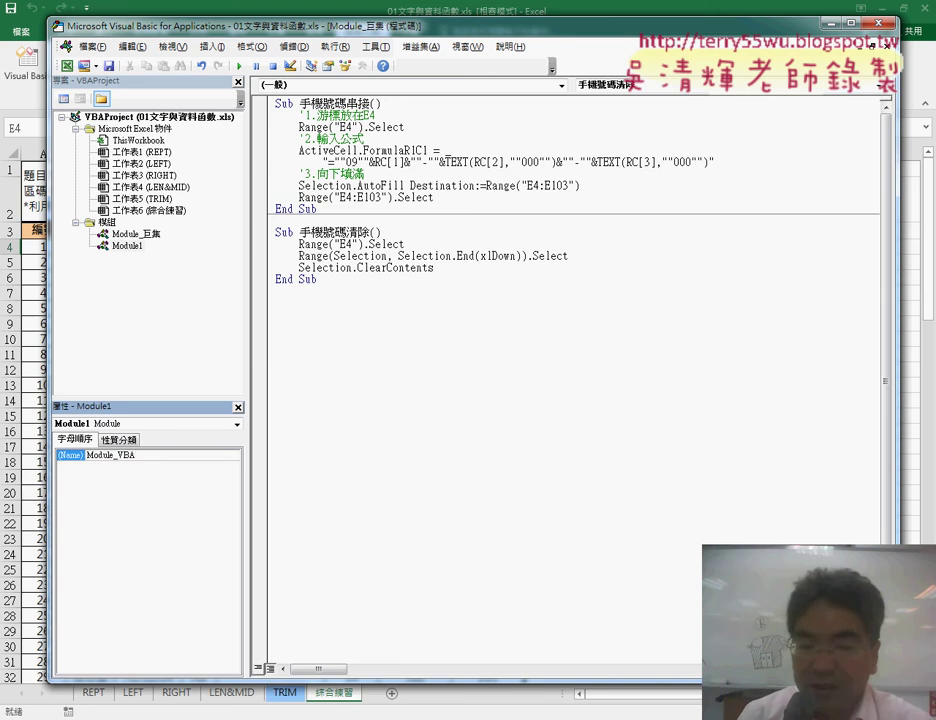
key(Return)
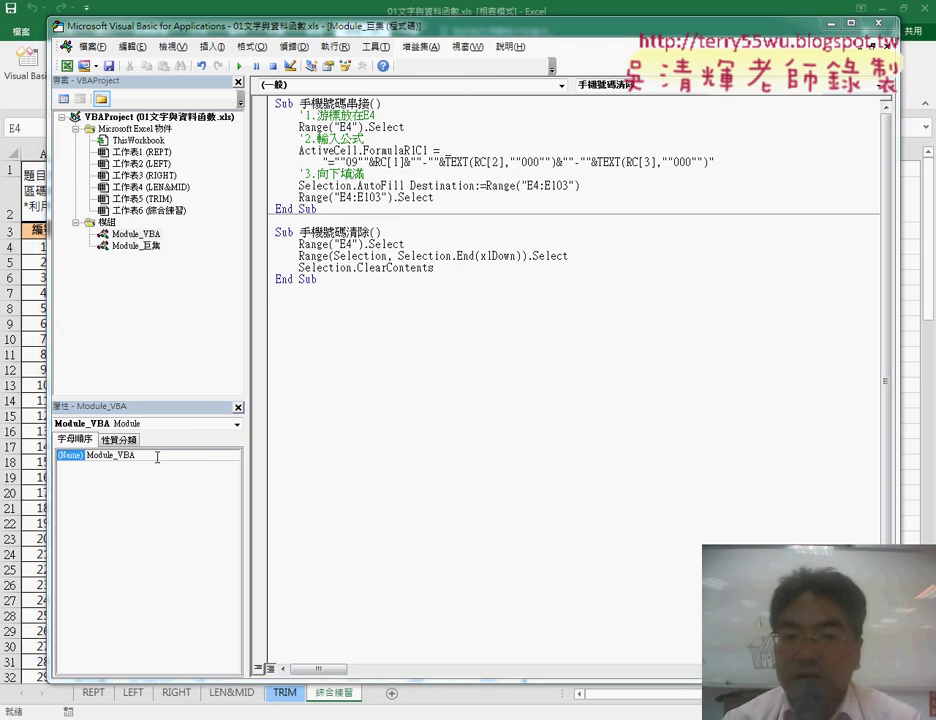
click(145, 246)
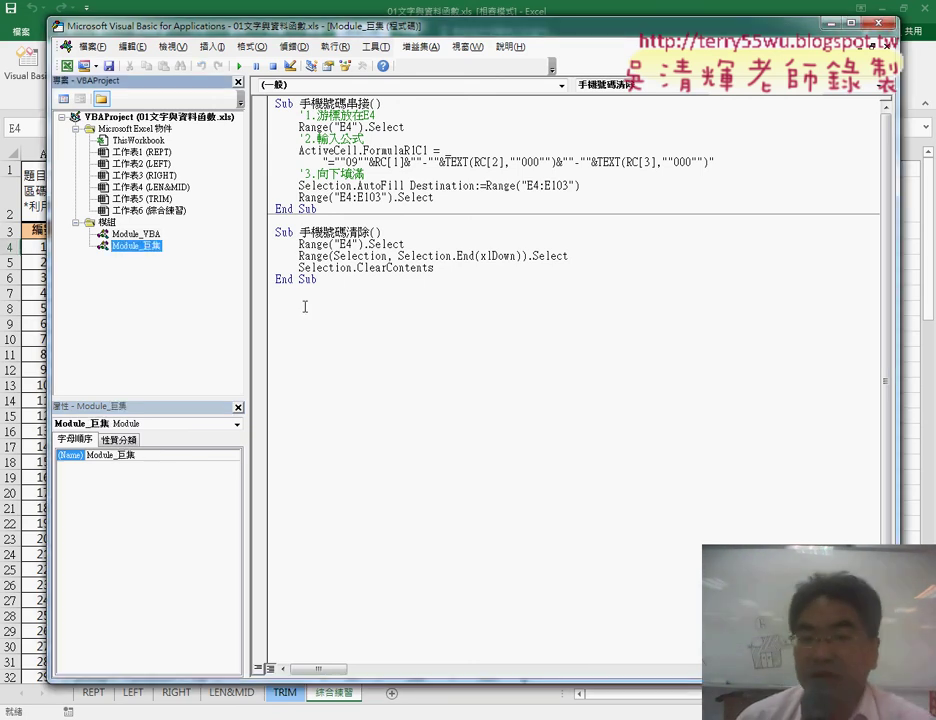
drag(136, 455, 123, 455)
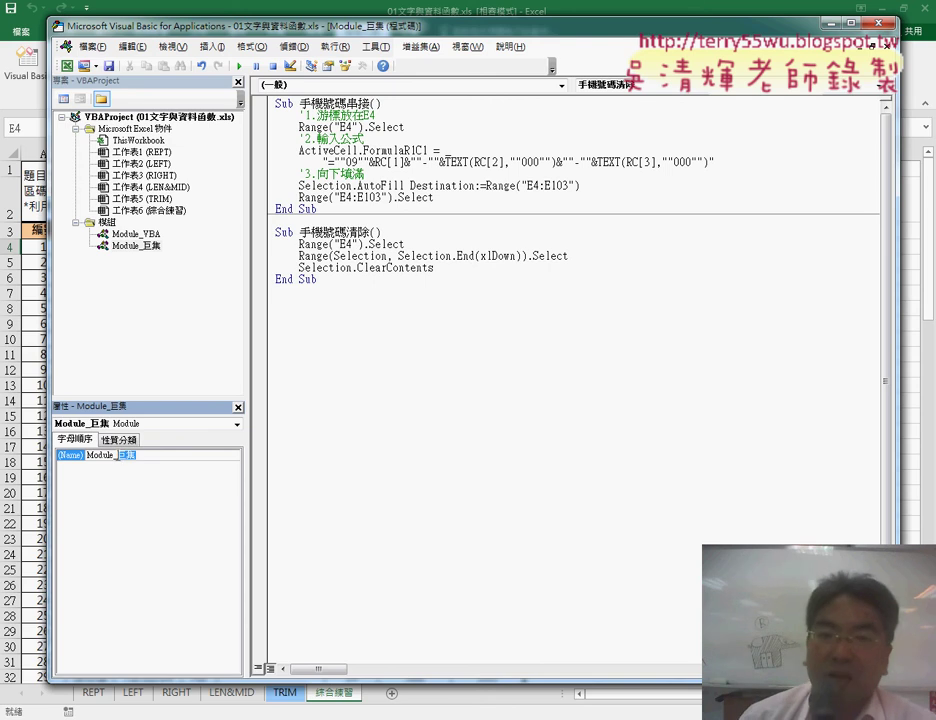
Close the Properties and Project Explorer panes and the VBA editor, then reopen it with an empty workspace.
click(908, 20)
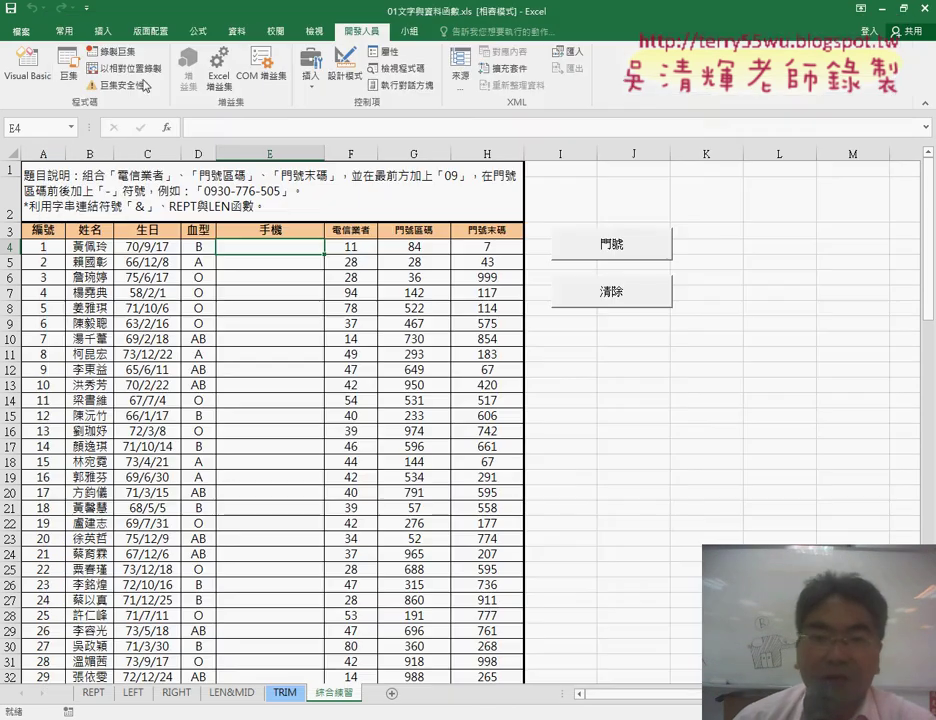
click(25, 65)
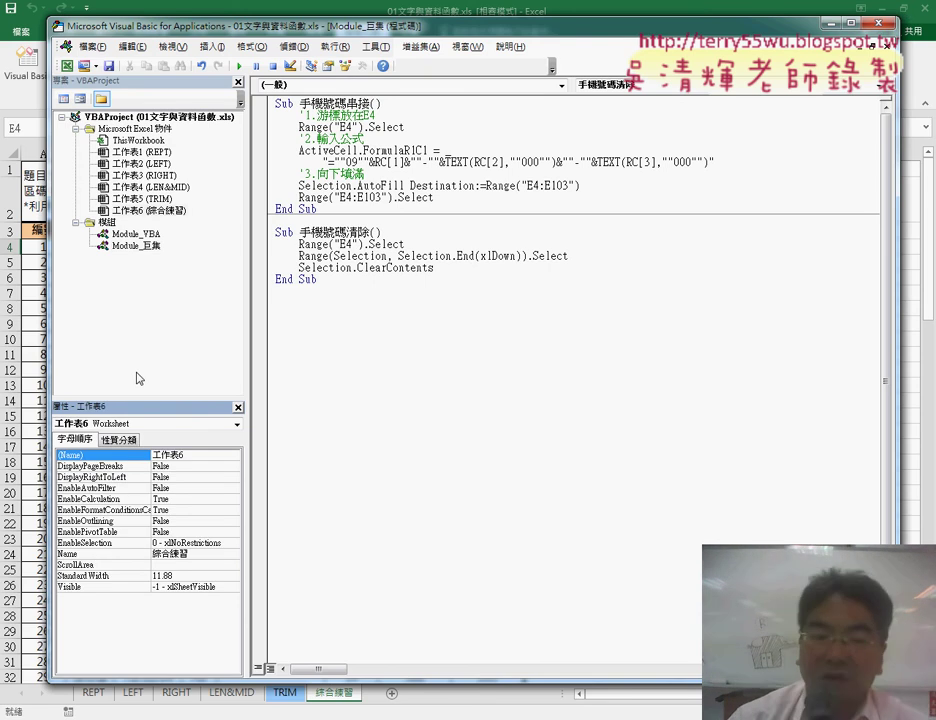
click(238, 408)
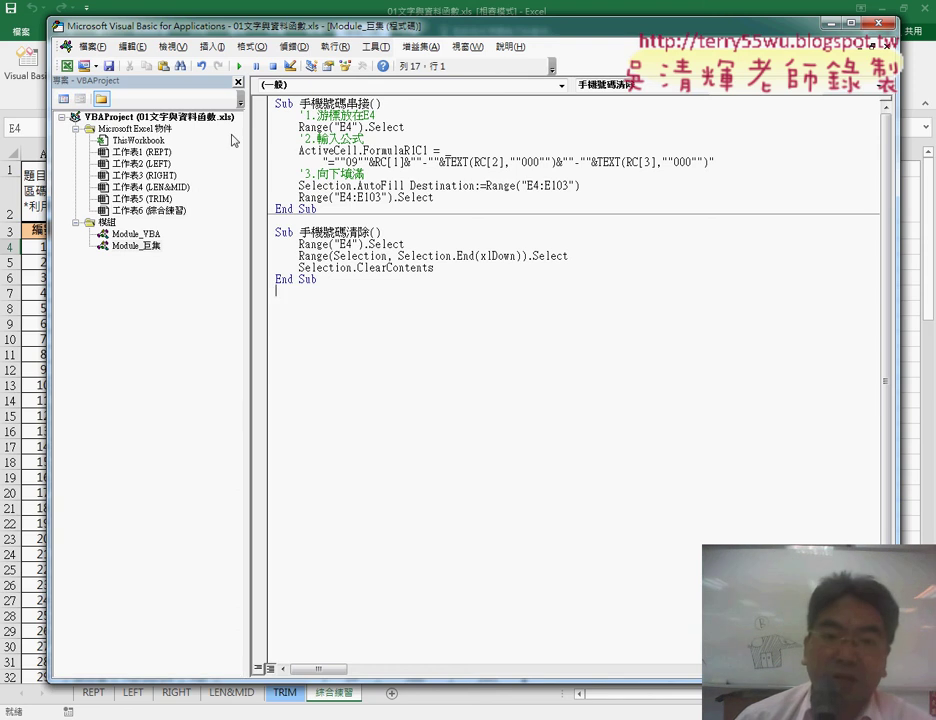
click(238, 83)
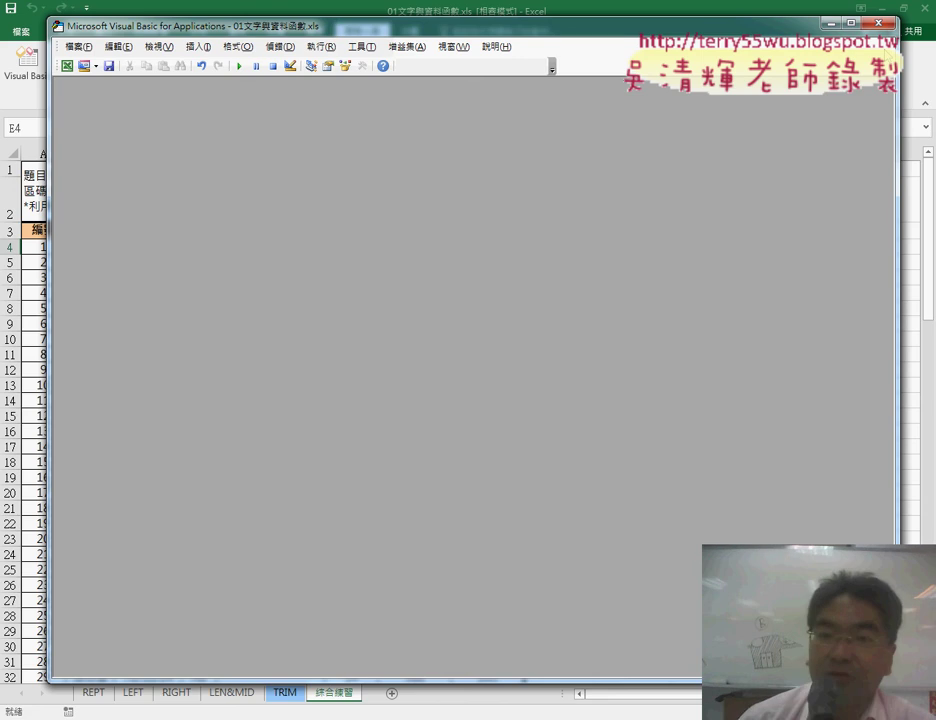
click(878, 22)
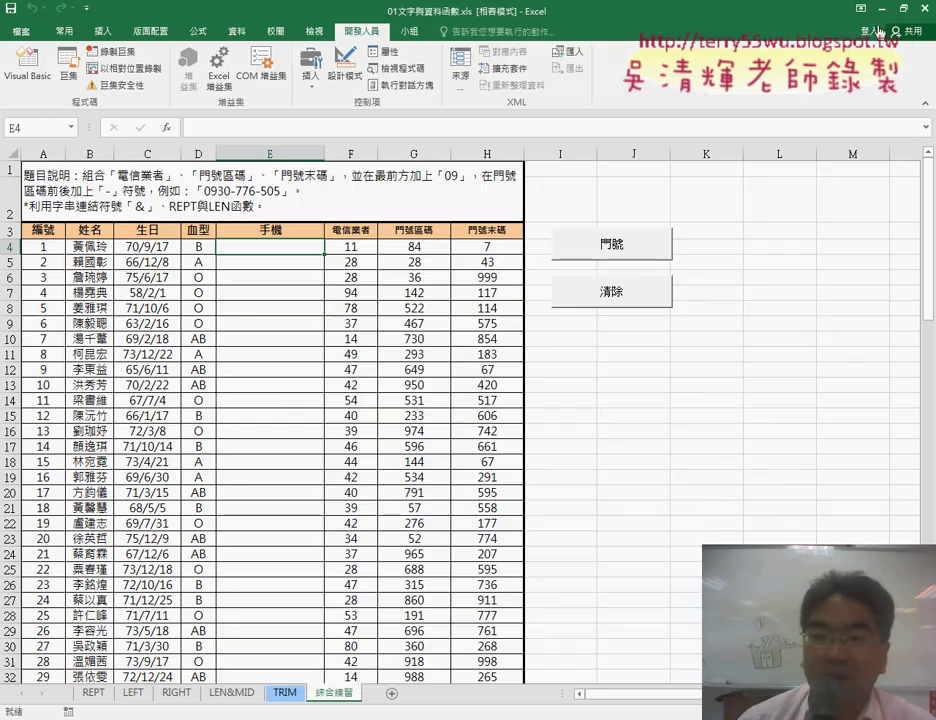
click(27, 80)
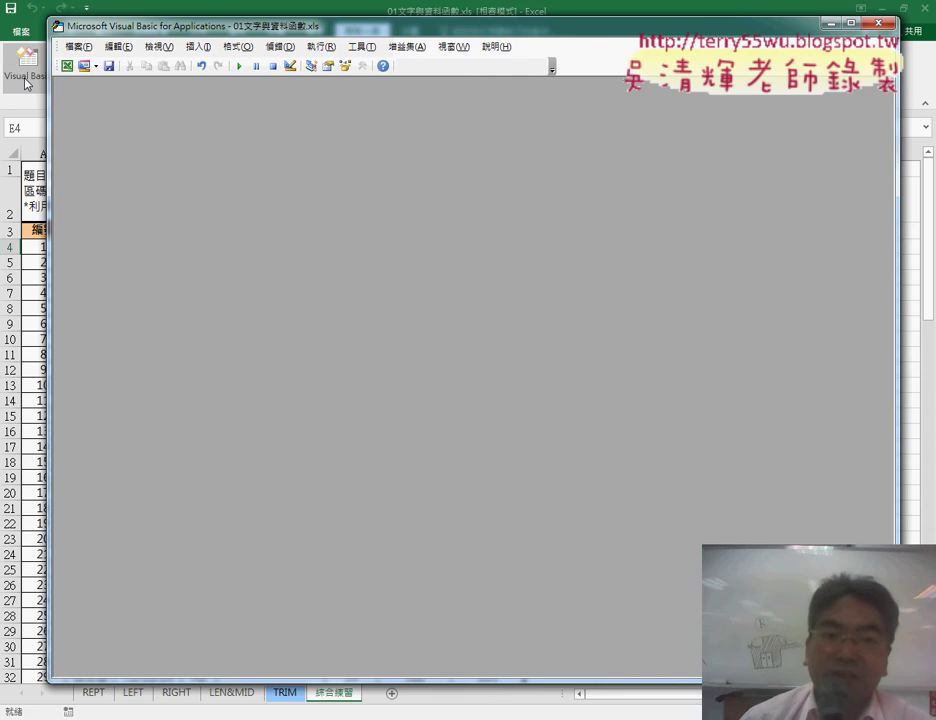
click(165, 48)
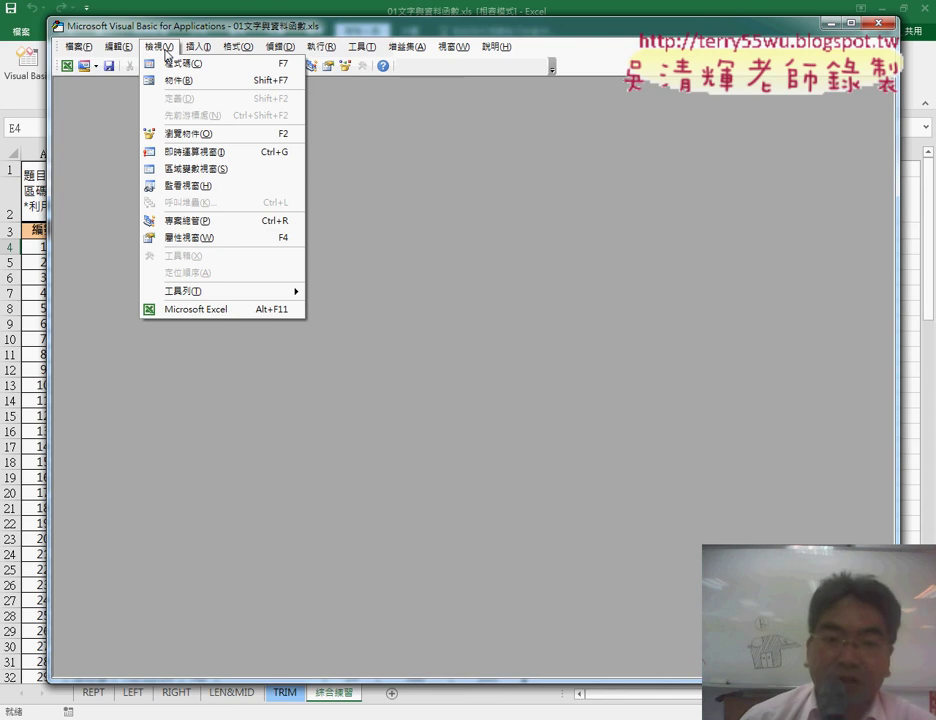
Restore the Project Explorer and Properties panes, then briefly open and close the Module_VBA code.
click(197, 221)
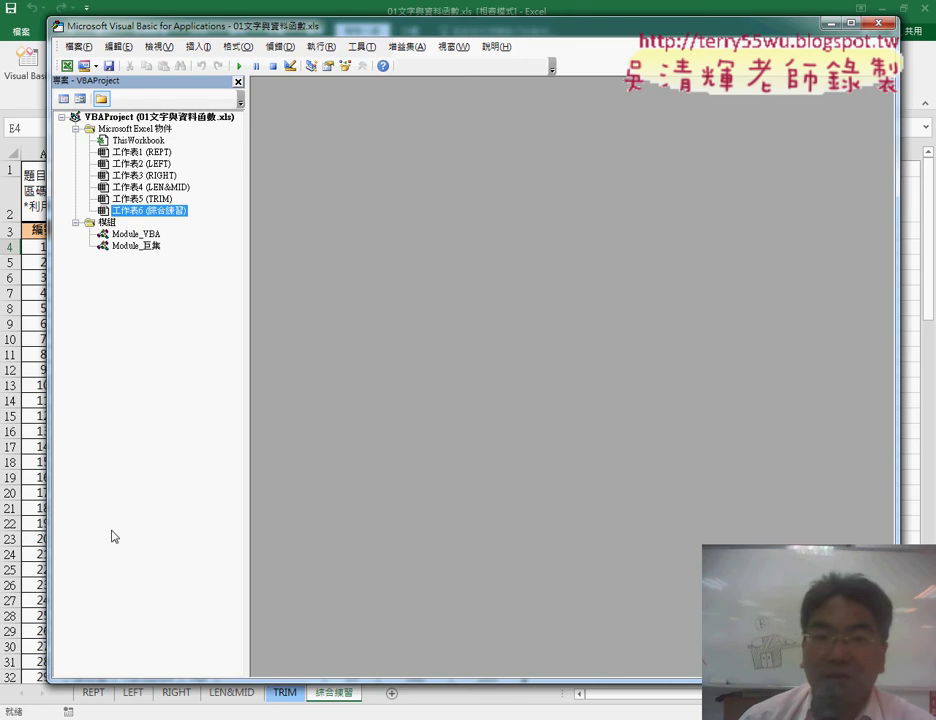
click(159, 46)
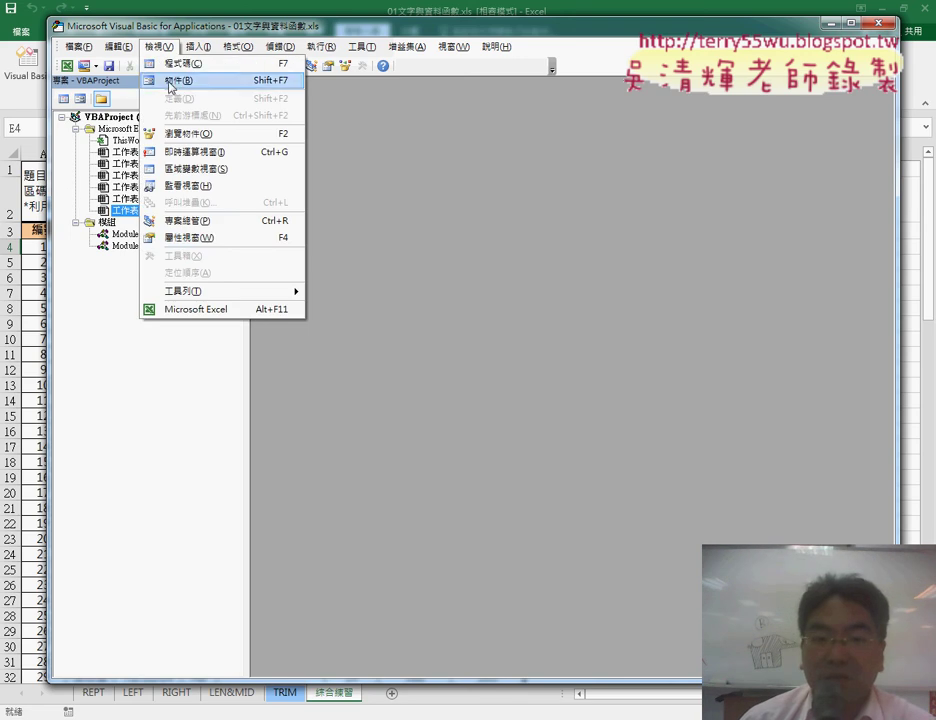
click(201, 240)
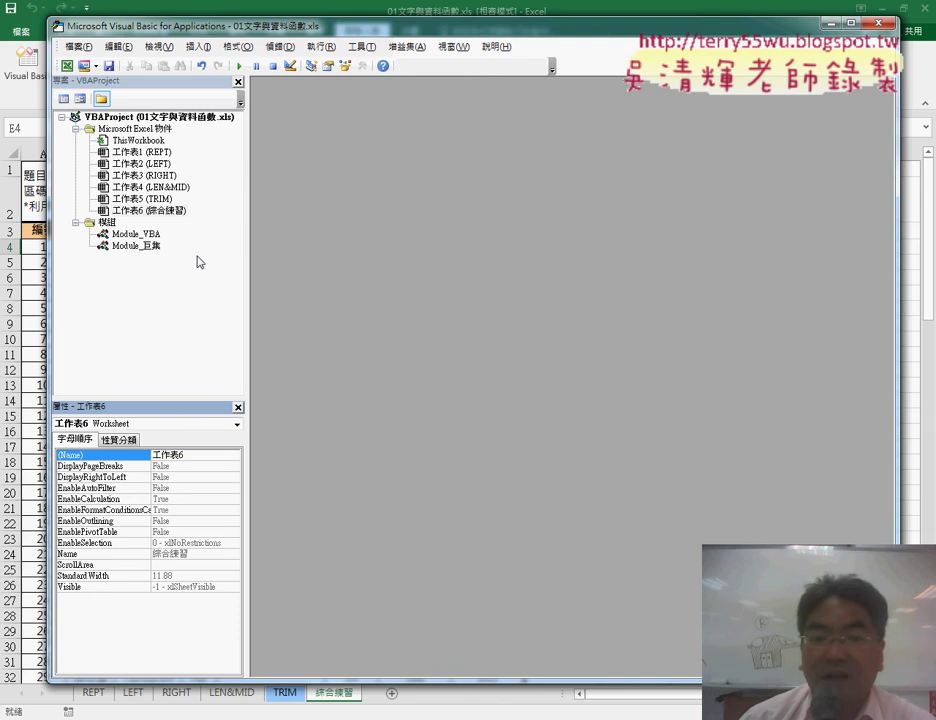
click(141, 235)
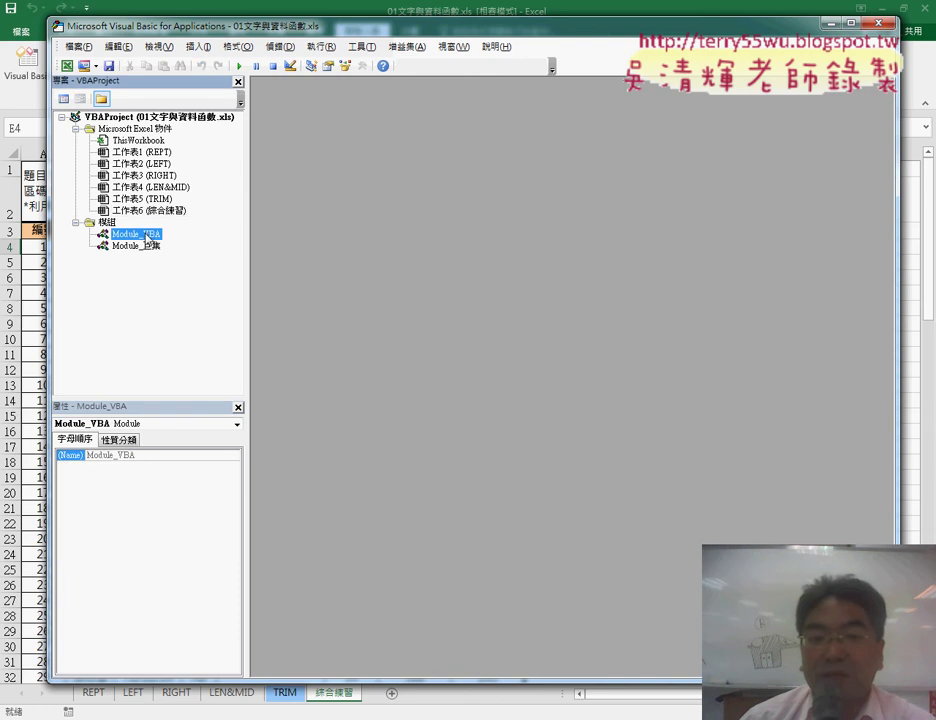
double_click(152, 239)
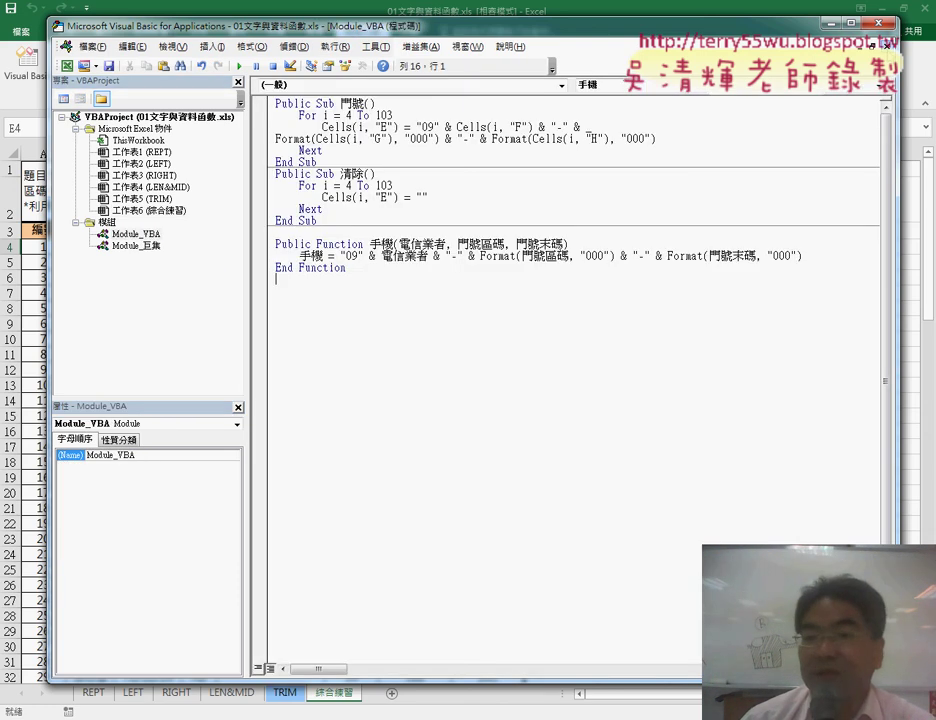
key(ctrl+F4)
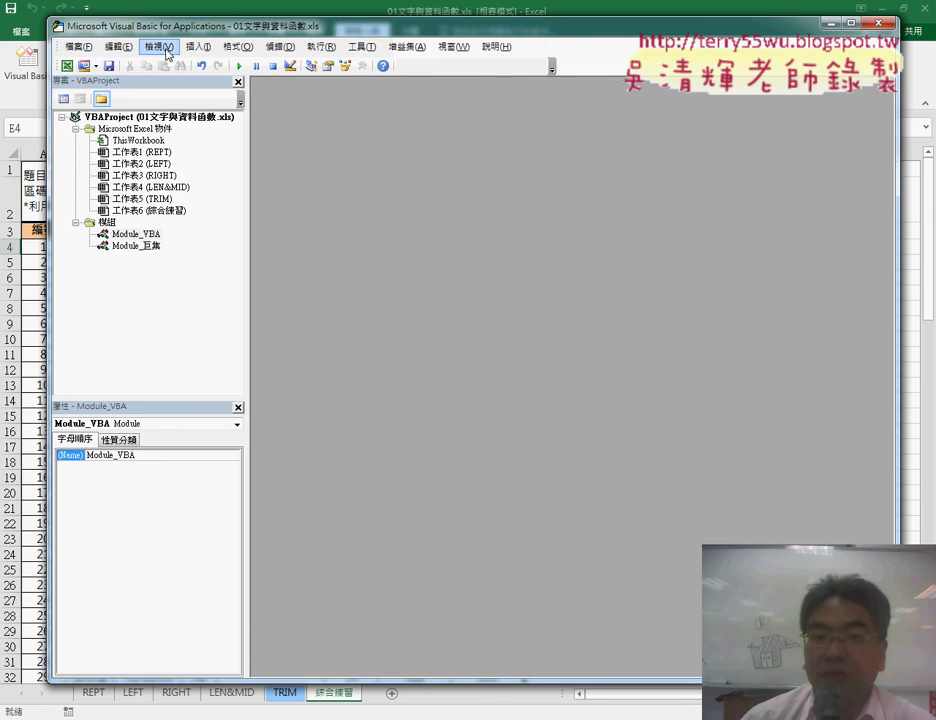
Annotate the View menu and project tree in red, then reopen the Module_VBA code window.
click(166, 48)
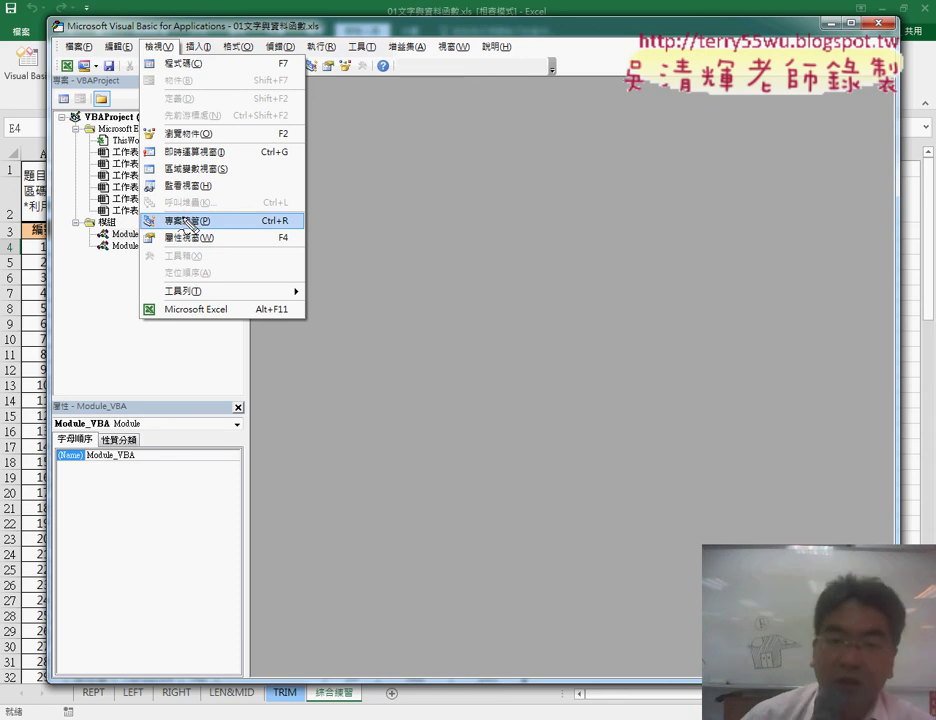
drag(222, 214, 205, 208)
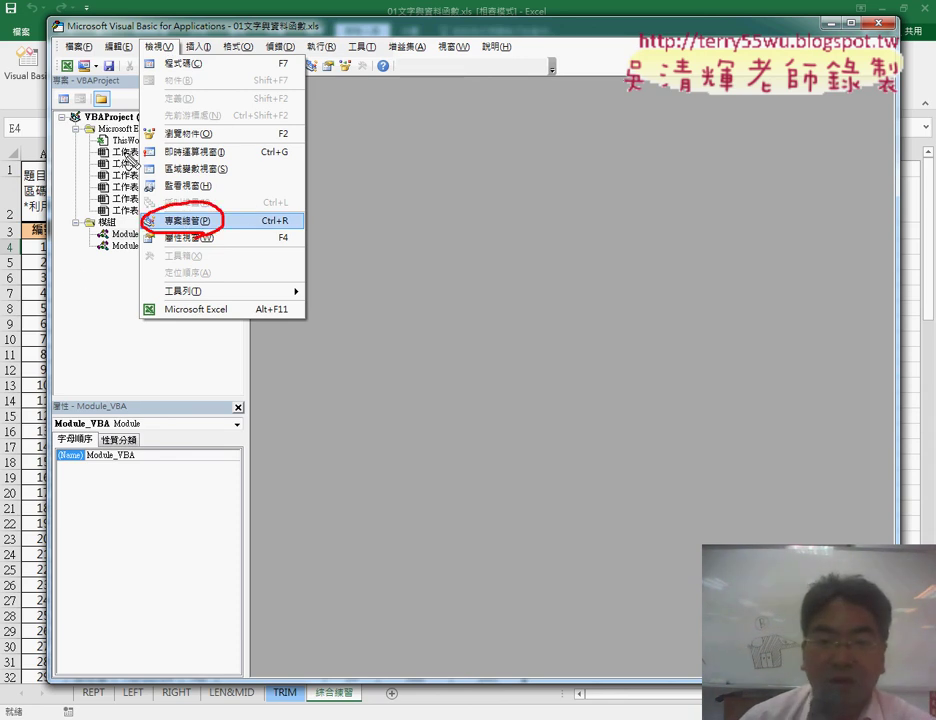
drag(100, 125, 80, 278)
mouse_move(130, 135)
mouse_down()
mouse_move(147, 172)
mouse_move(120, 182)
mouse_up()
drag(128, 398, 112, 474)
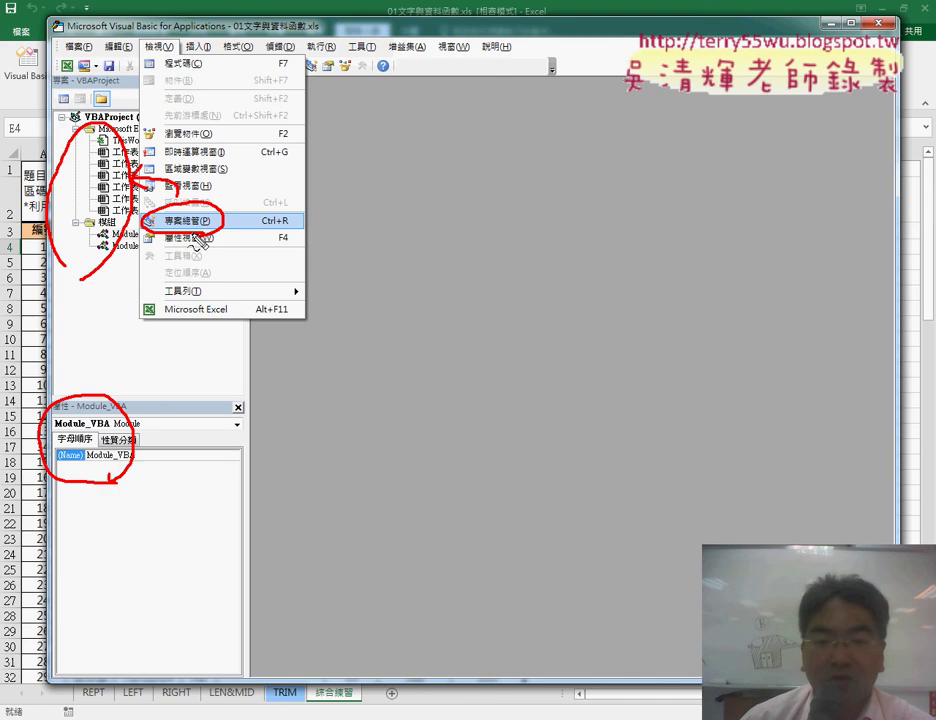
mouse_move(200, 240)
mouse_down()
mouse_move(190, 250)
mouse_move(194, 317)
mouse_move(119, 382)
mouse_move(145, 403)
mouse_up()
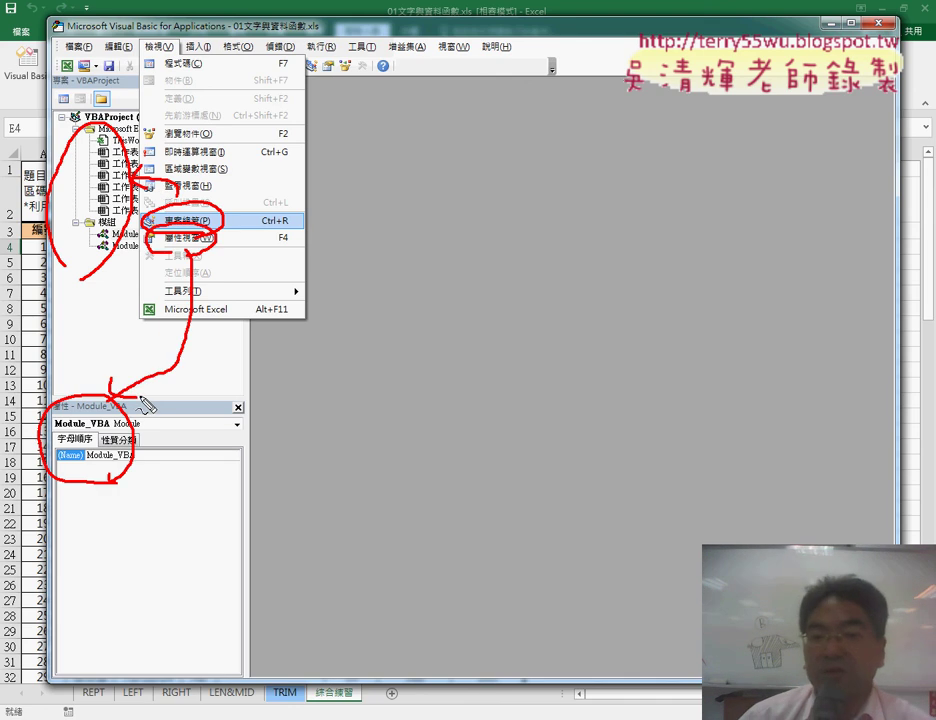
key(Escape)
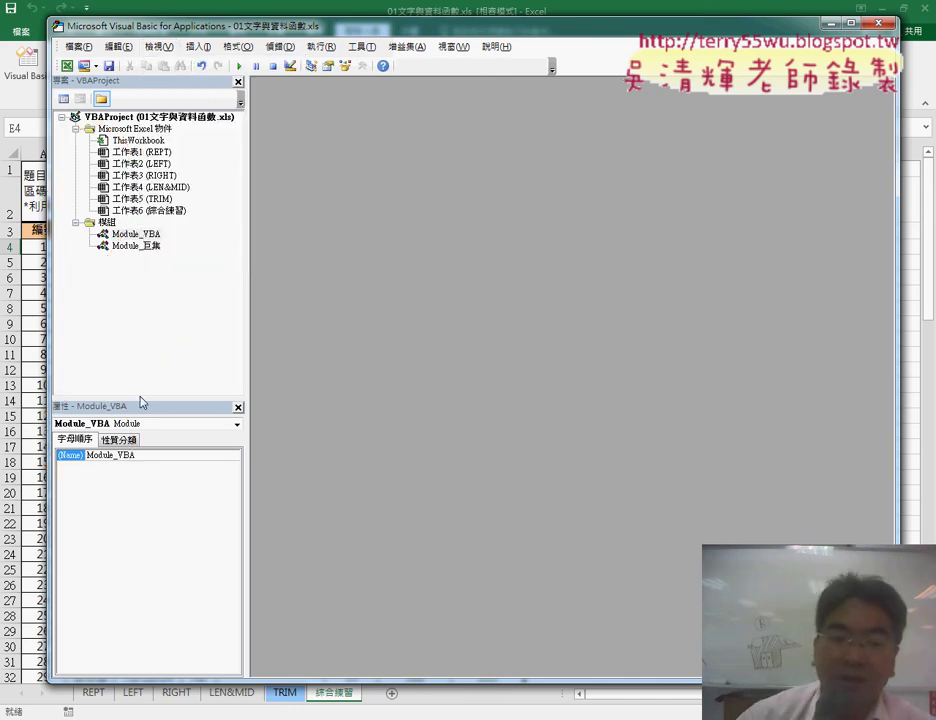
double_click(135, 234)
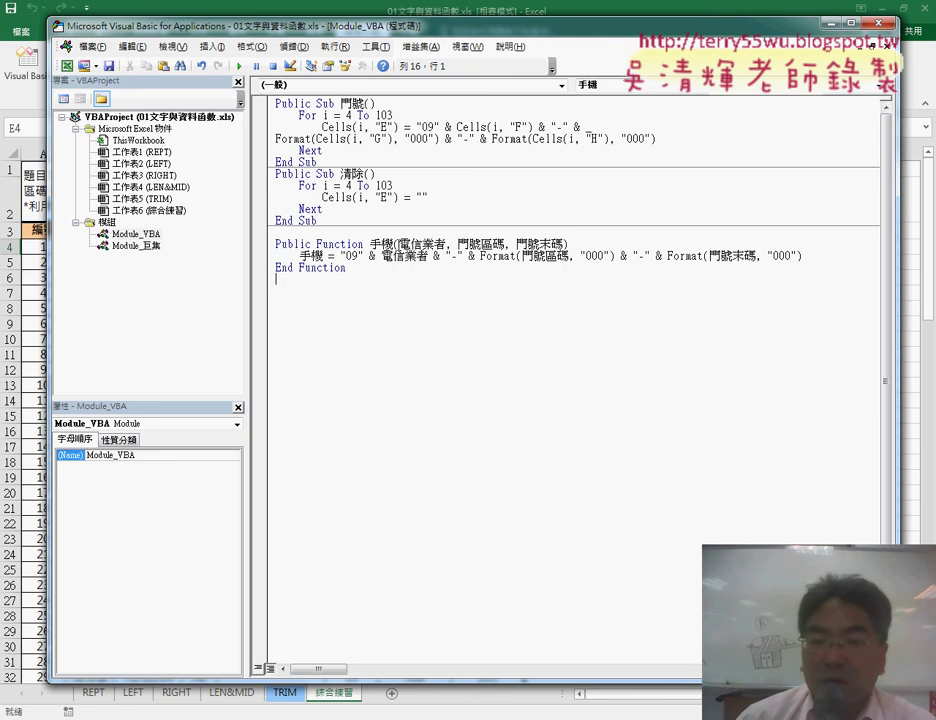
Highlight the 手機 function's last two parameters, then bring up the Insert (插入) menu.
click(545, 244)
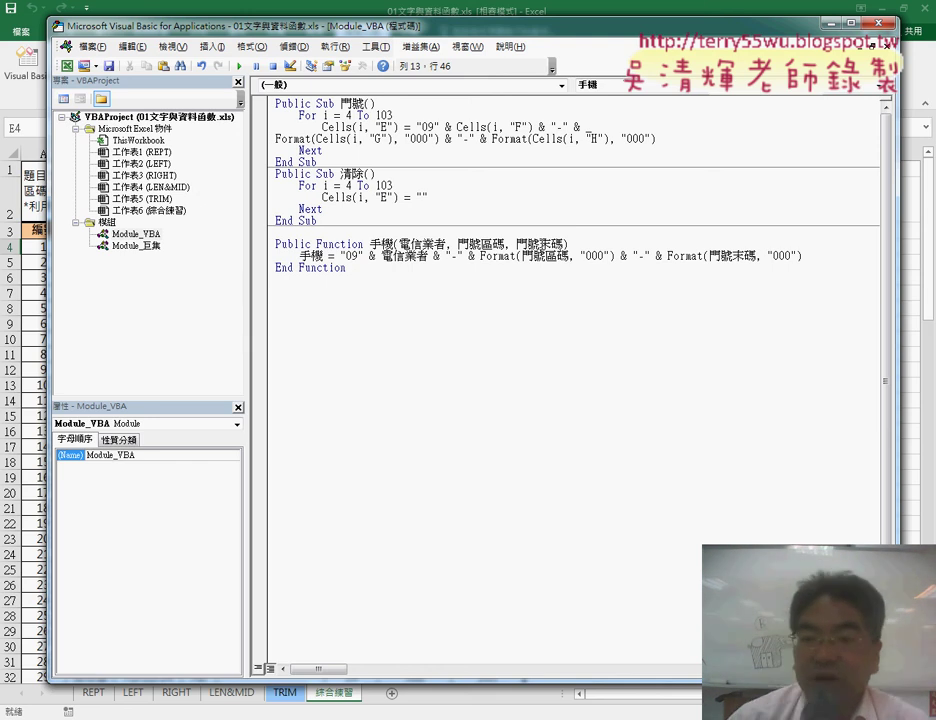
drag(447, 243, 553, 243)
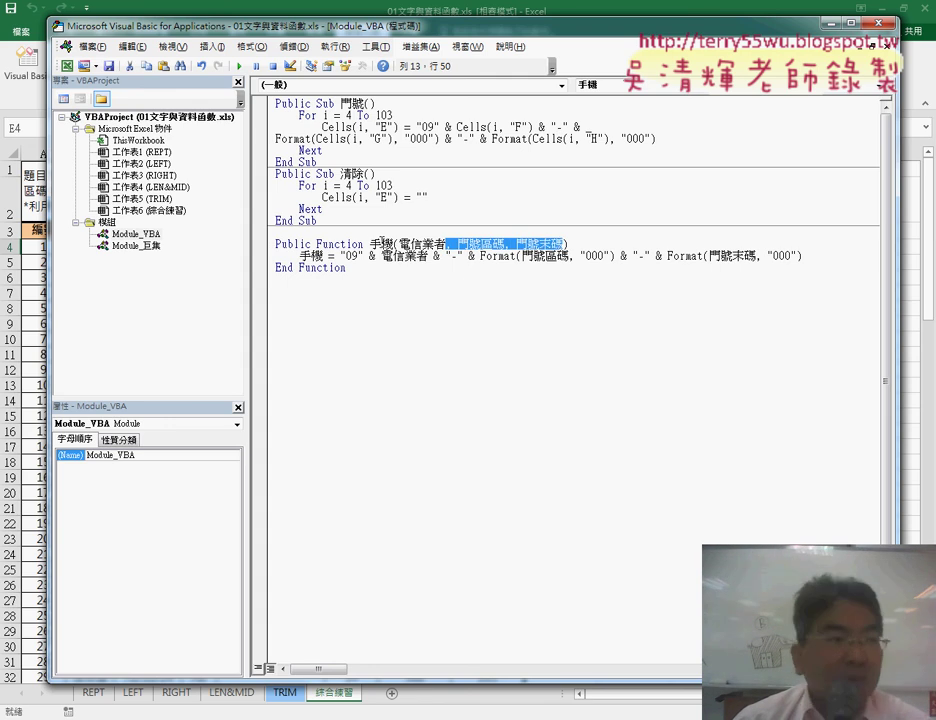
click(202, 48)
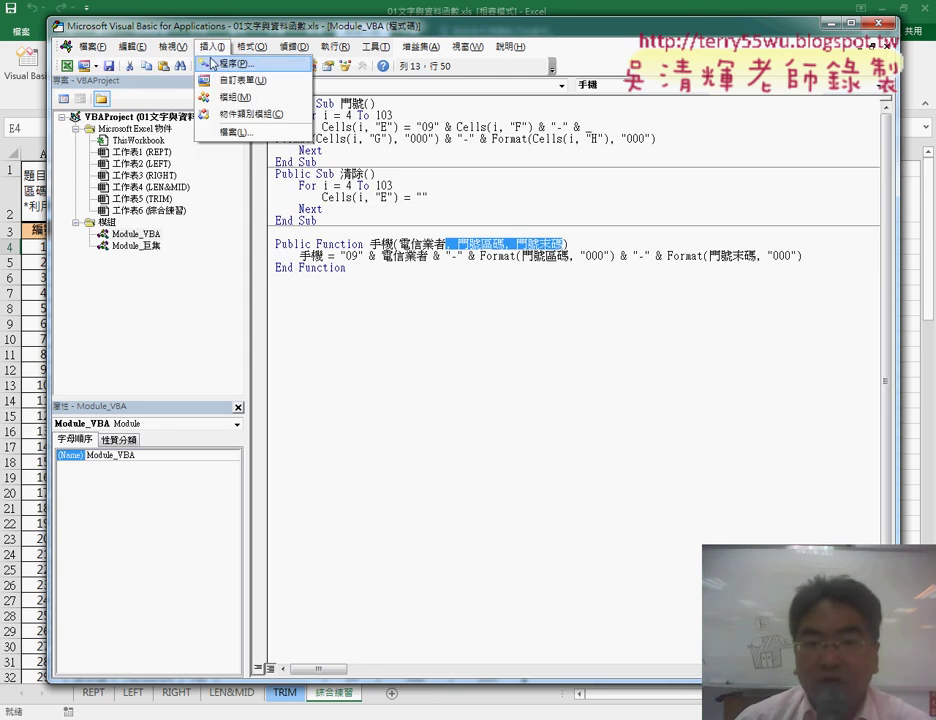
Insert a new Public Function procedure named 手機範圍 through Insert > Procedure.
click(223, 64)
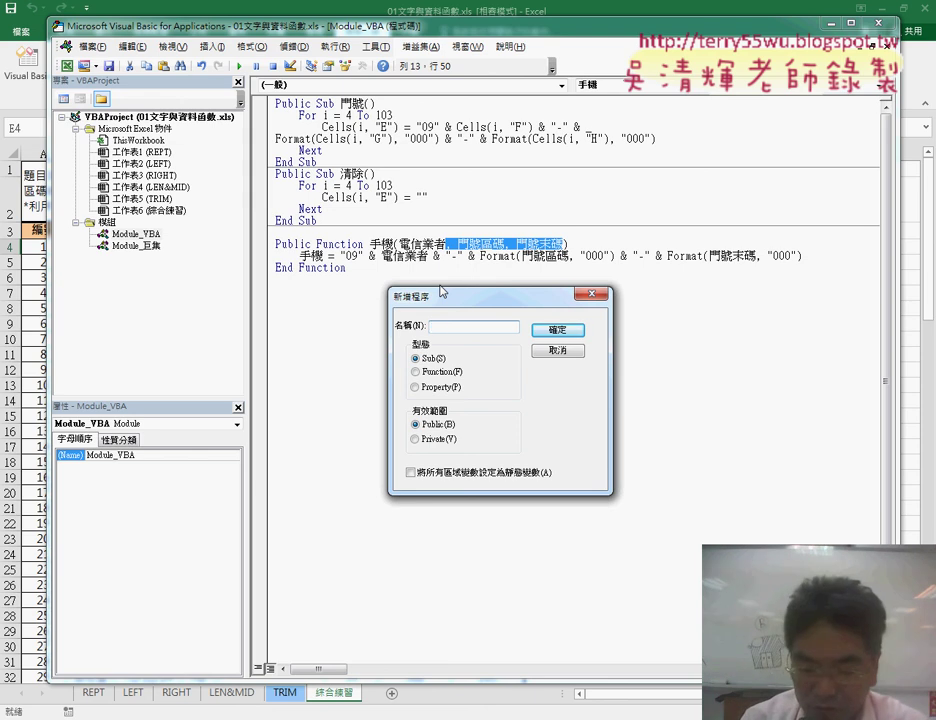
text(ㄏㄨ)
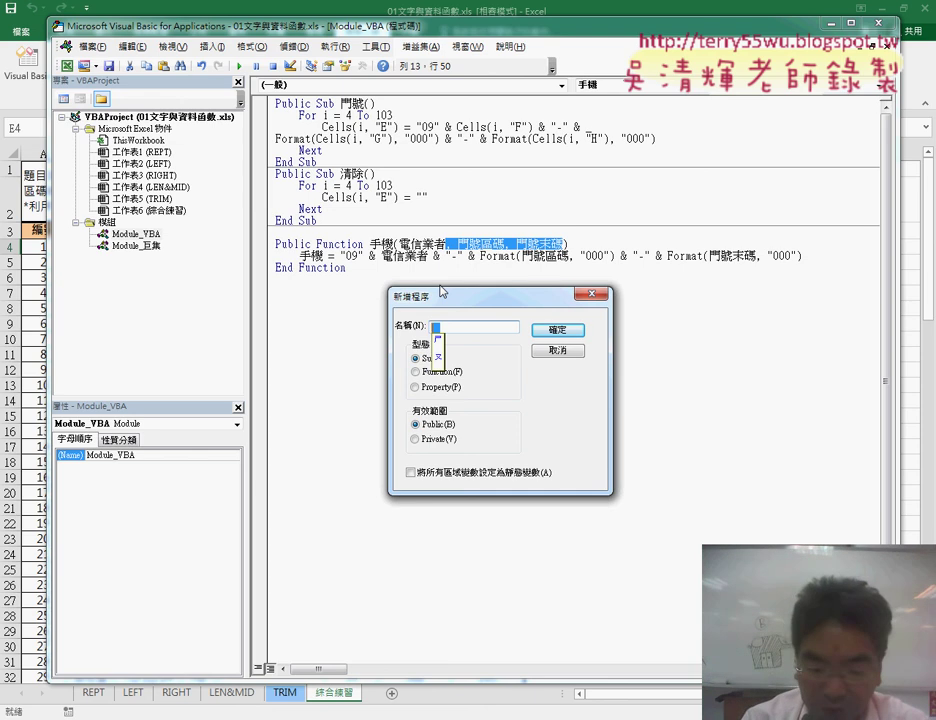
text(手機)
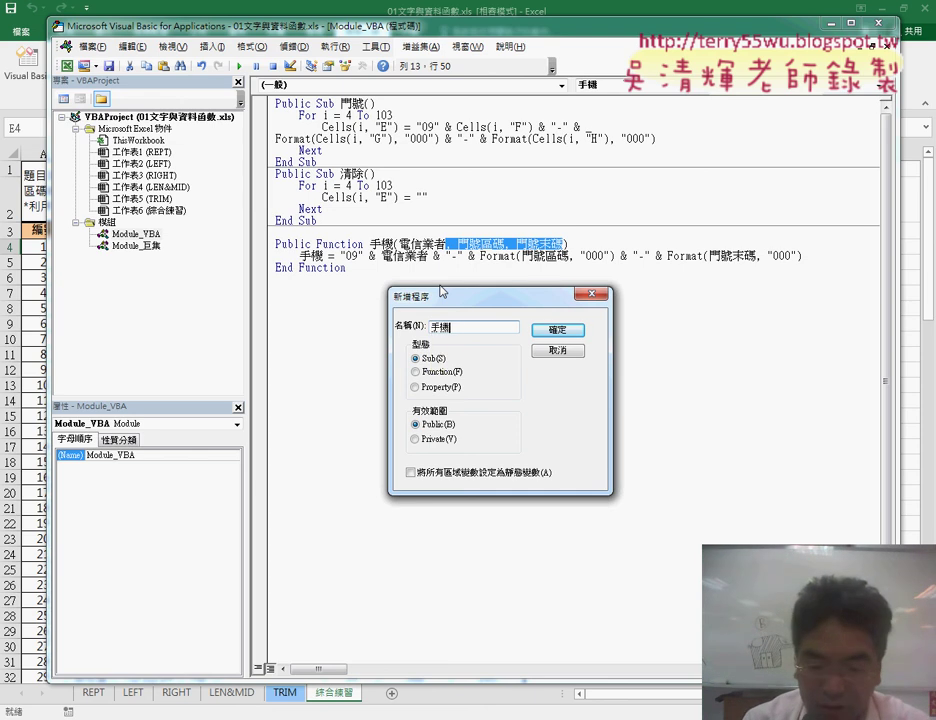
text(號)
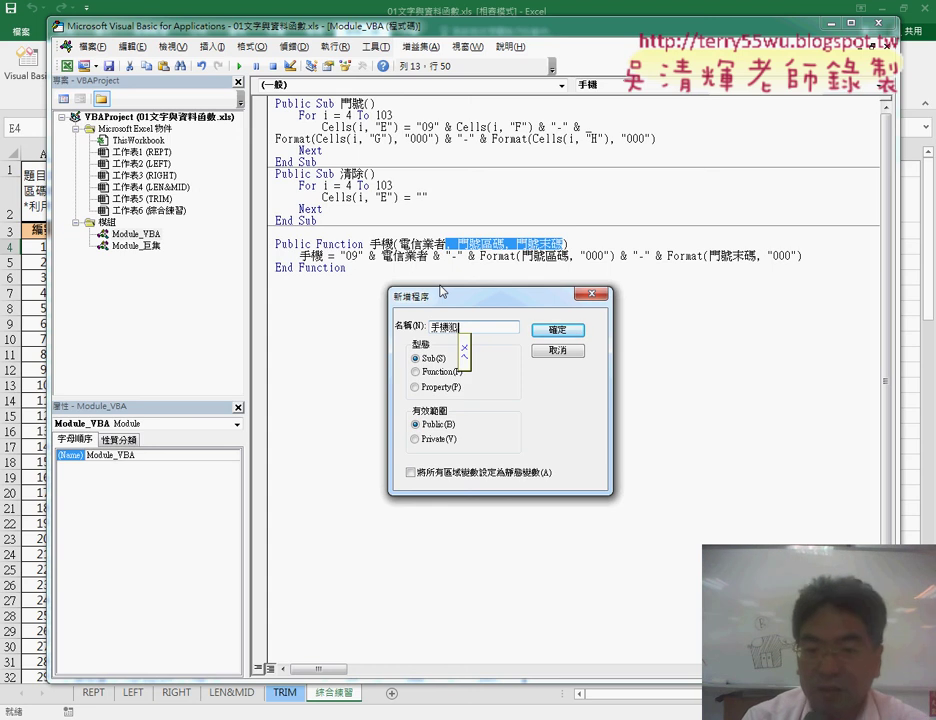
text(碼)
text(範圍)
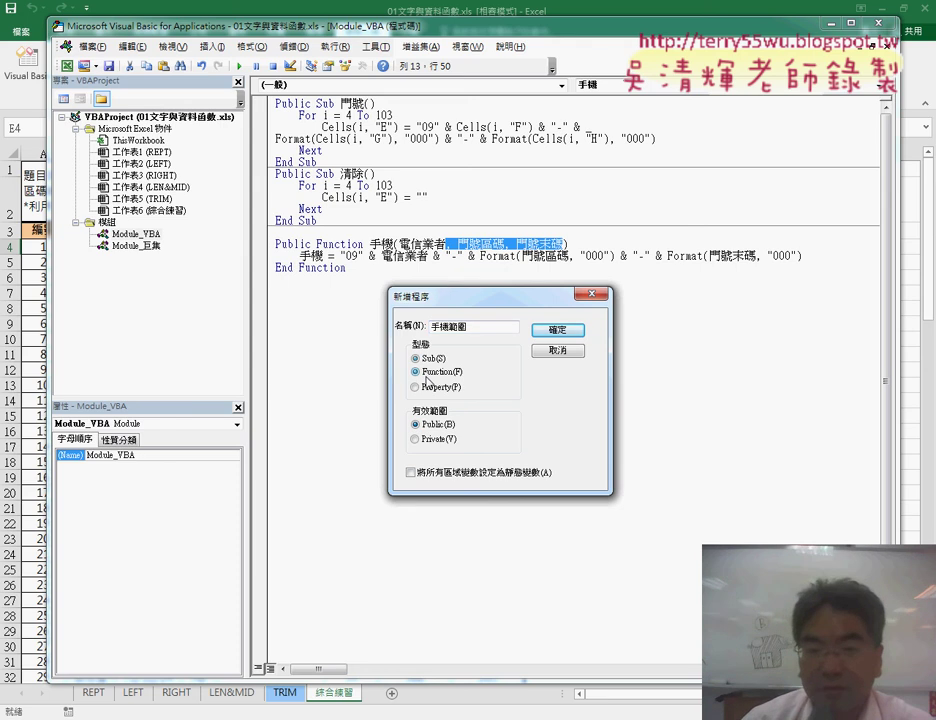
click(426, 378)
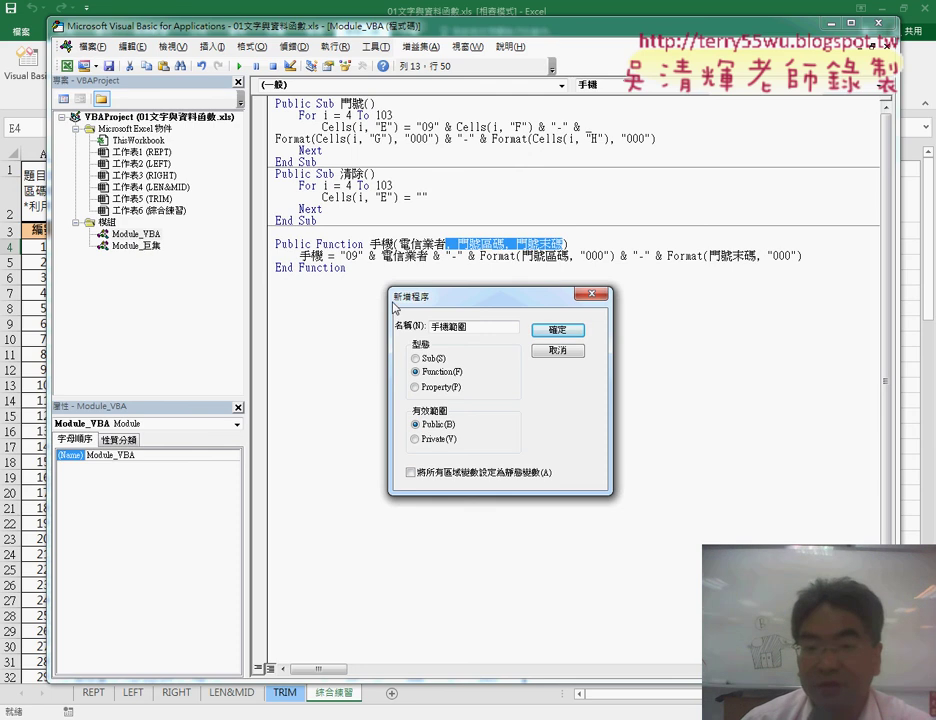
click(556, 330)
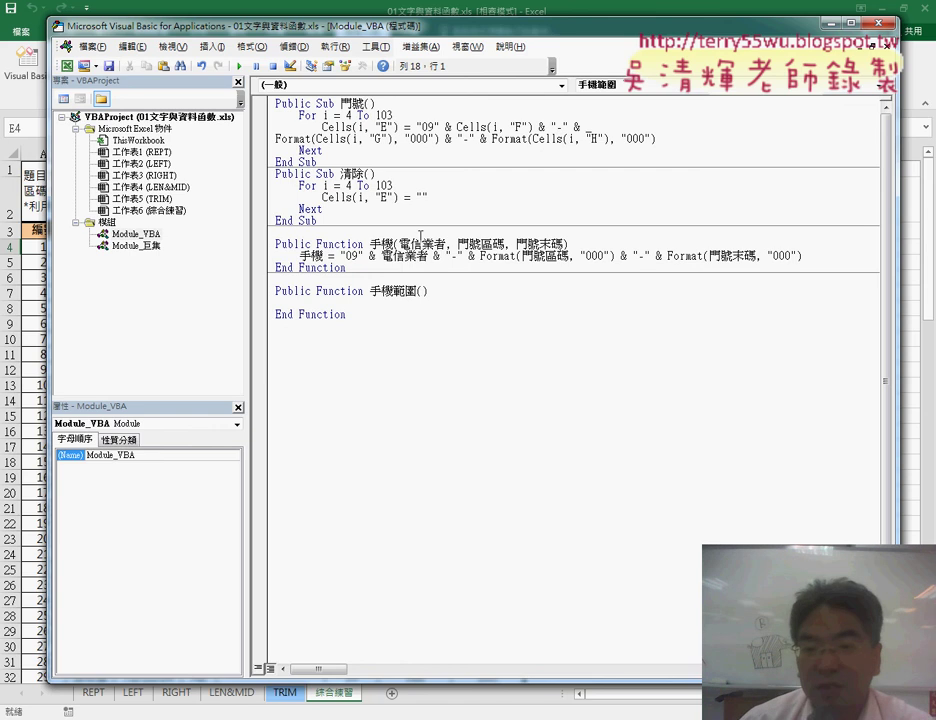
Copy 電信業者 from 手機 into 手機範圍() and extend it to the parameter 電信業者範圍.
click(489, 233)
double_click(422, 244)
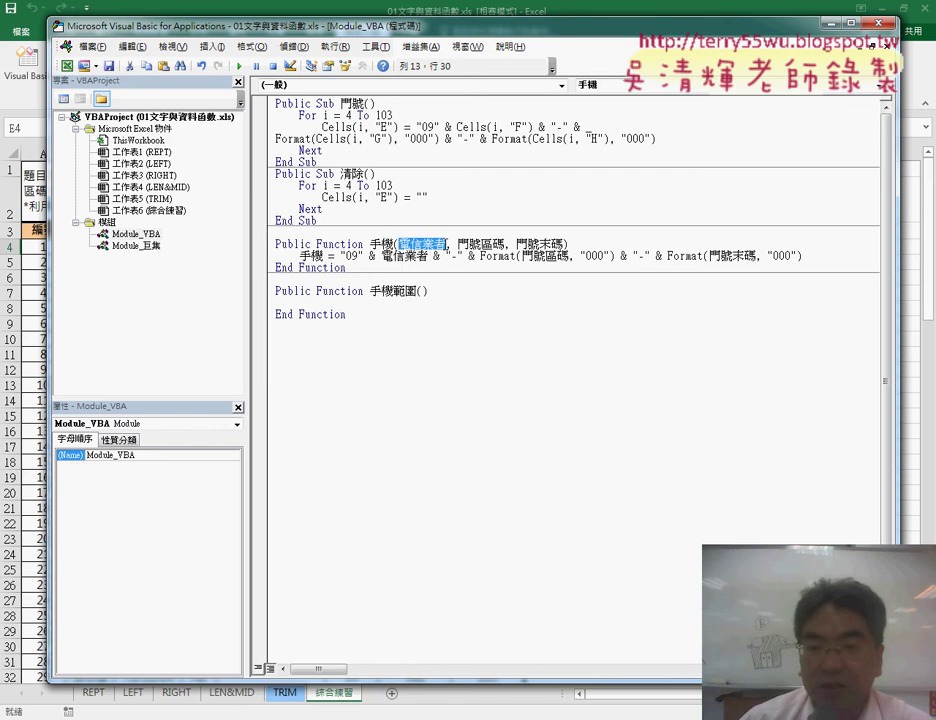
key(ctrl+c)
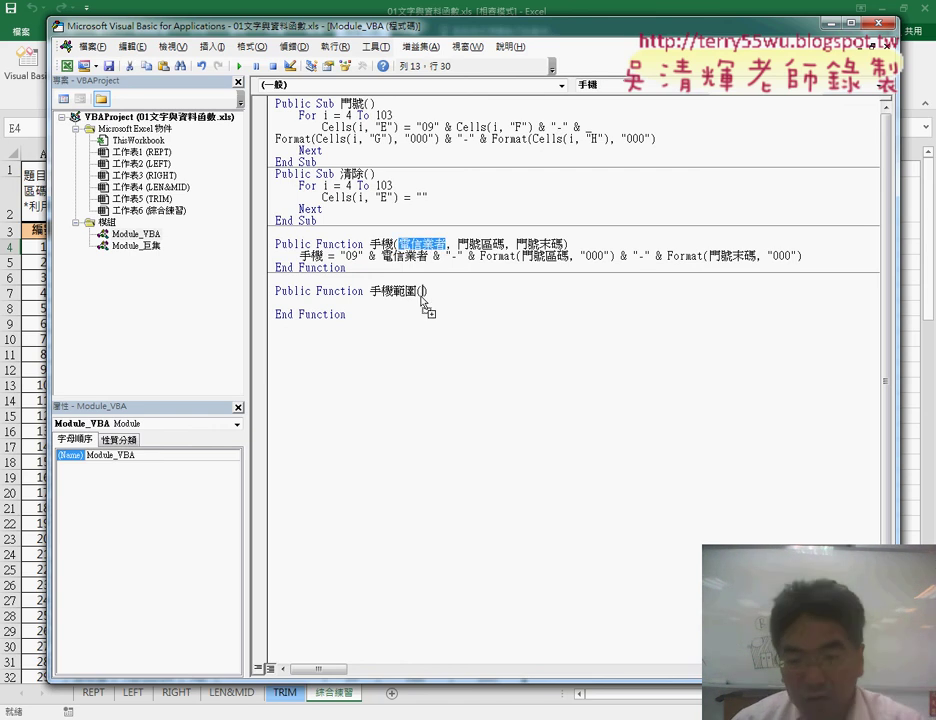
click(424, 291)
key(ctrl+v)
drag(403, 291, 493, 295)
click(486, 298)
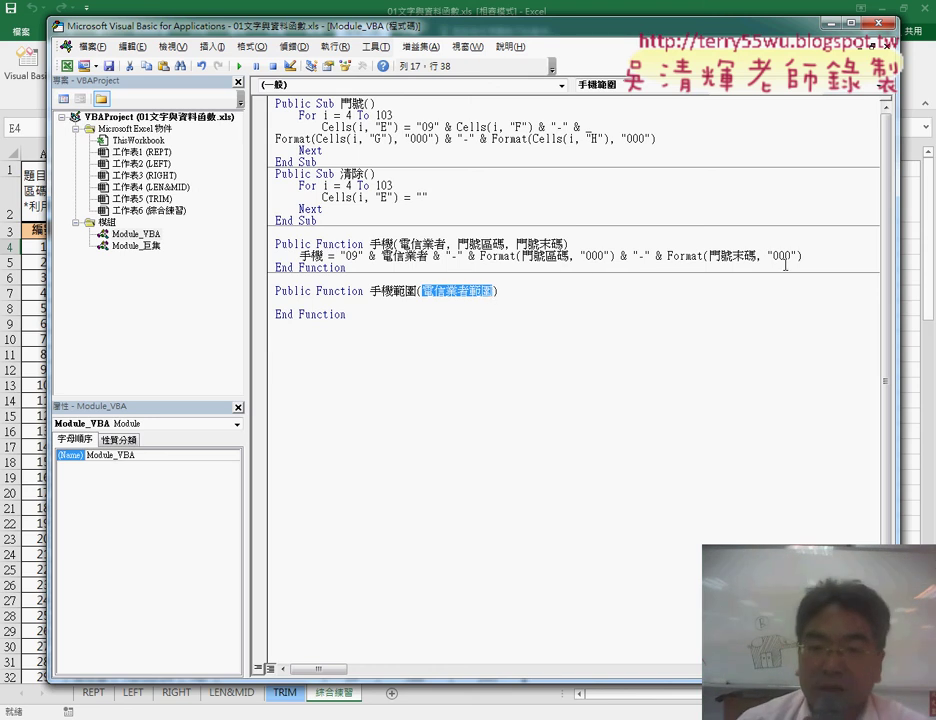
drag(299, 256, 815, 260)
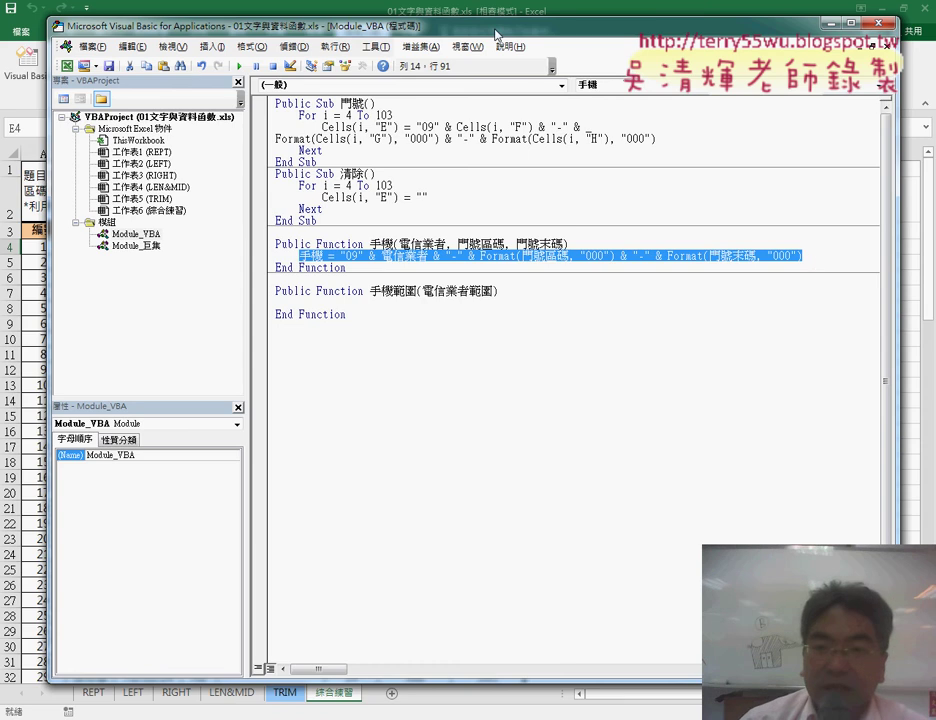
drag(497, 35, 497, 328)
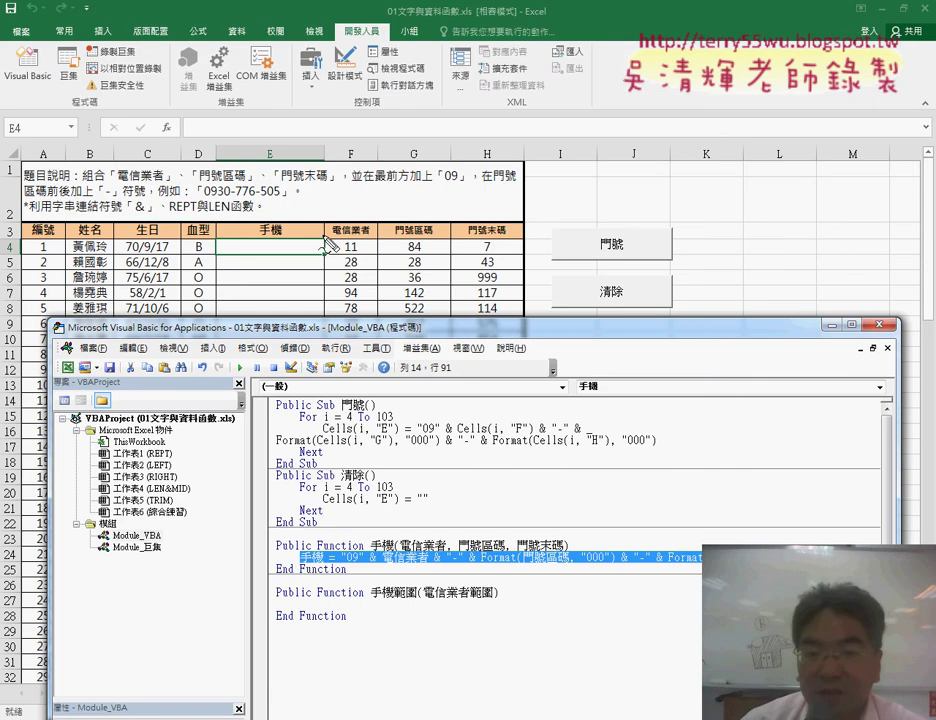
Box F4:H4 in red, mark E4 as the result cell, and number the phone-number columns.
drag(318, 258, 515, 260)
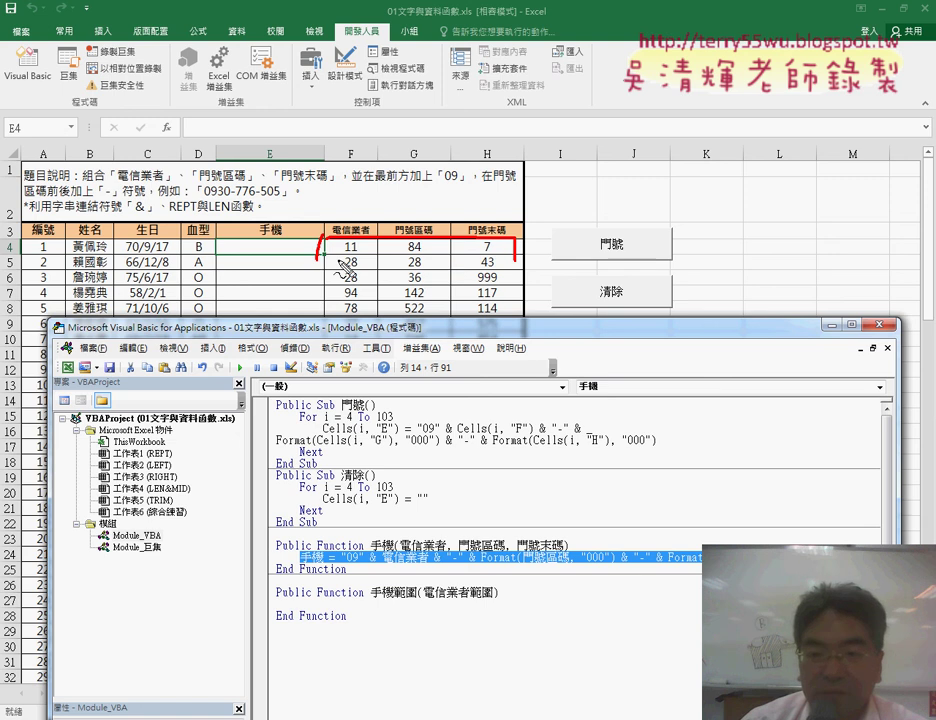
drag(325, 258, 515, 259)
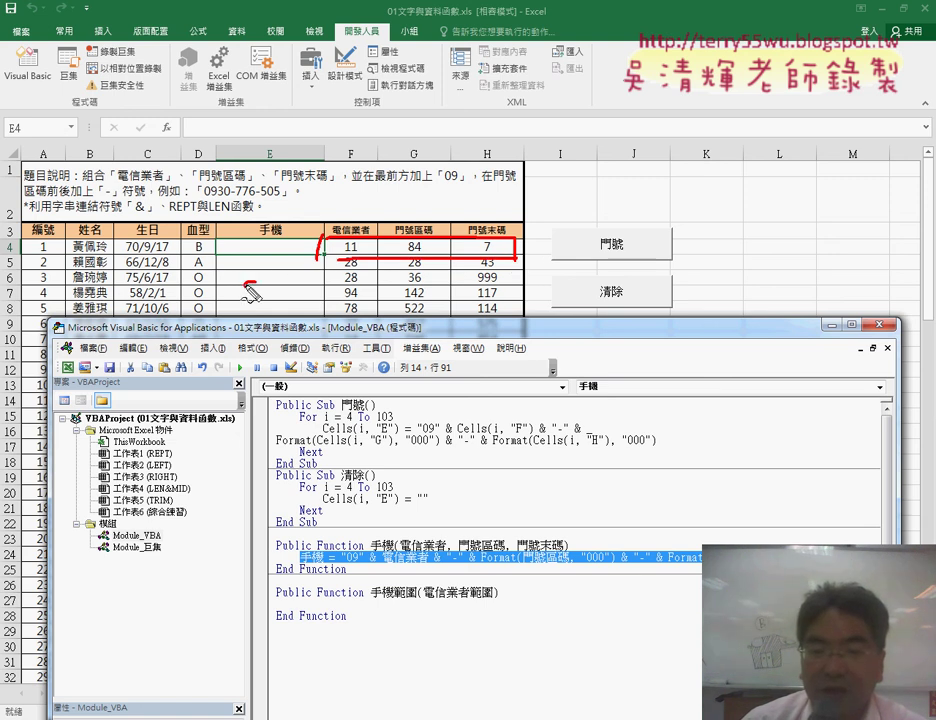
drag(262, 289, 266, 302)
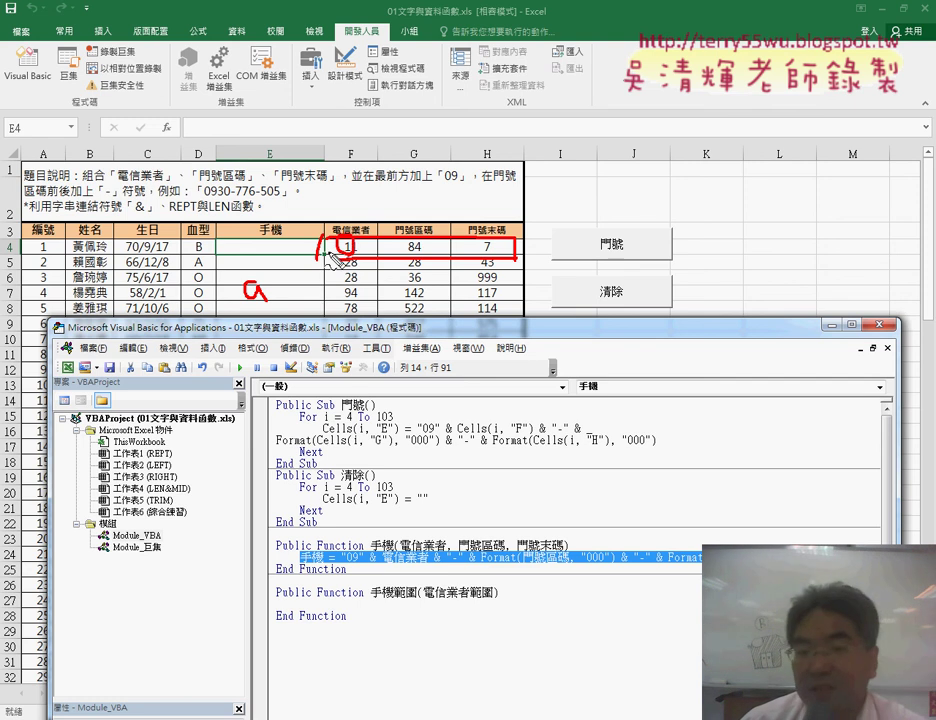
drag(322, 180, 318, 193)
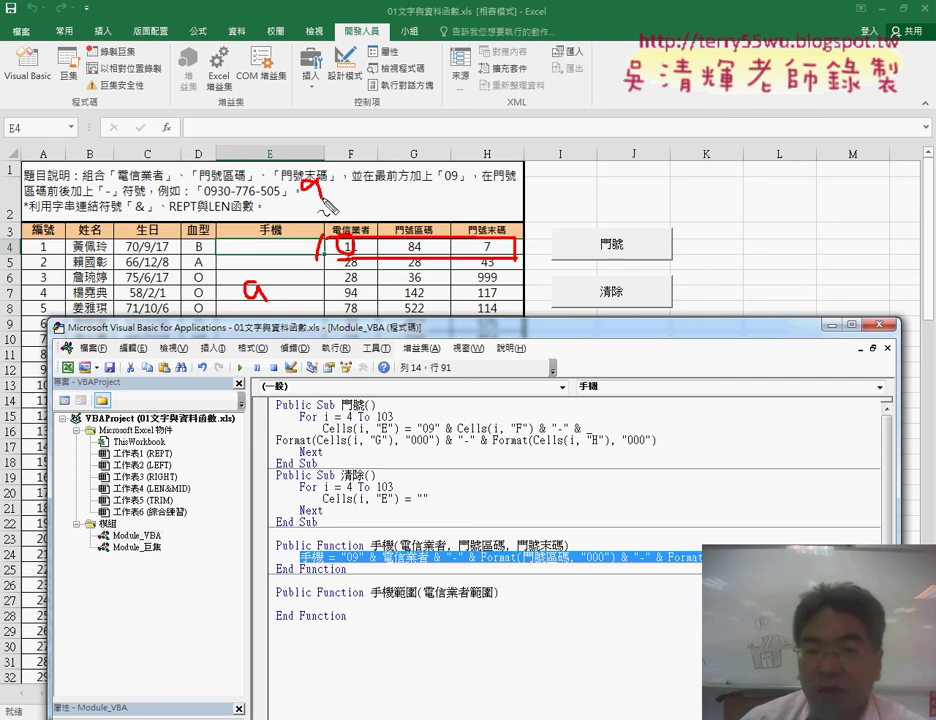
drag(282, 240, 283, 251)
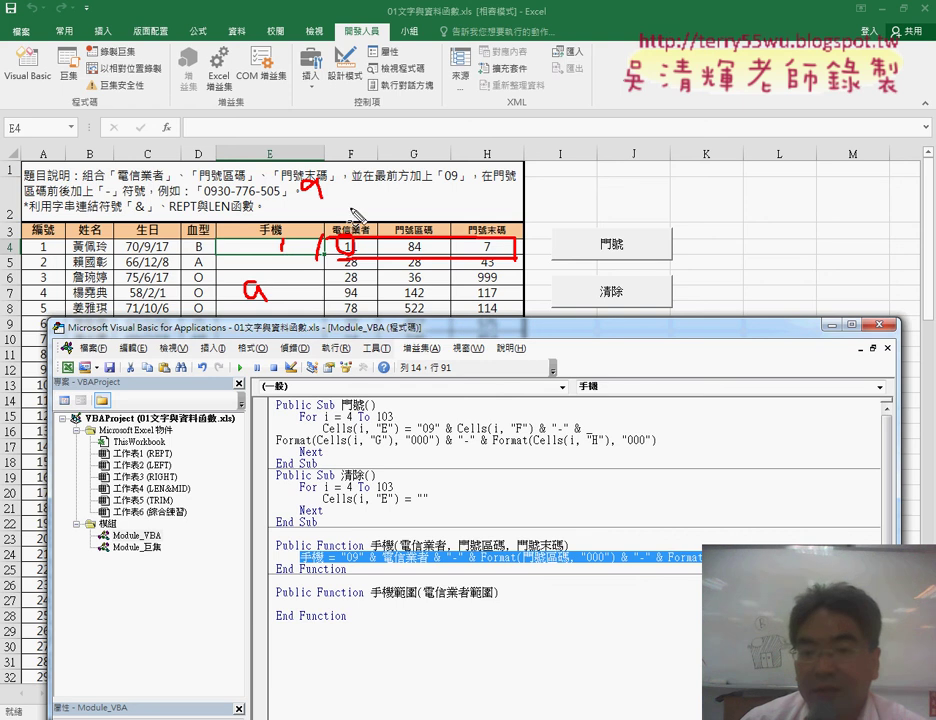
drag(406, 212, 419, 222)
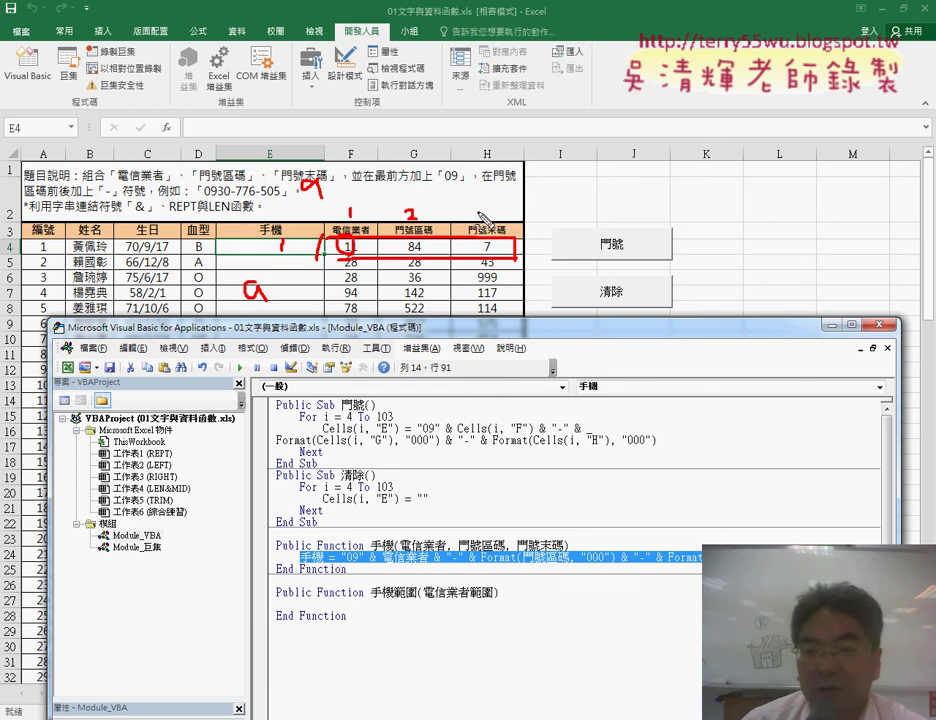
drag(478, 208, 480, 222)
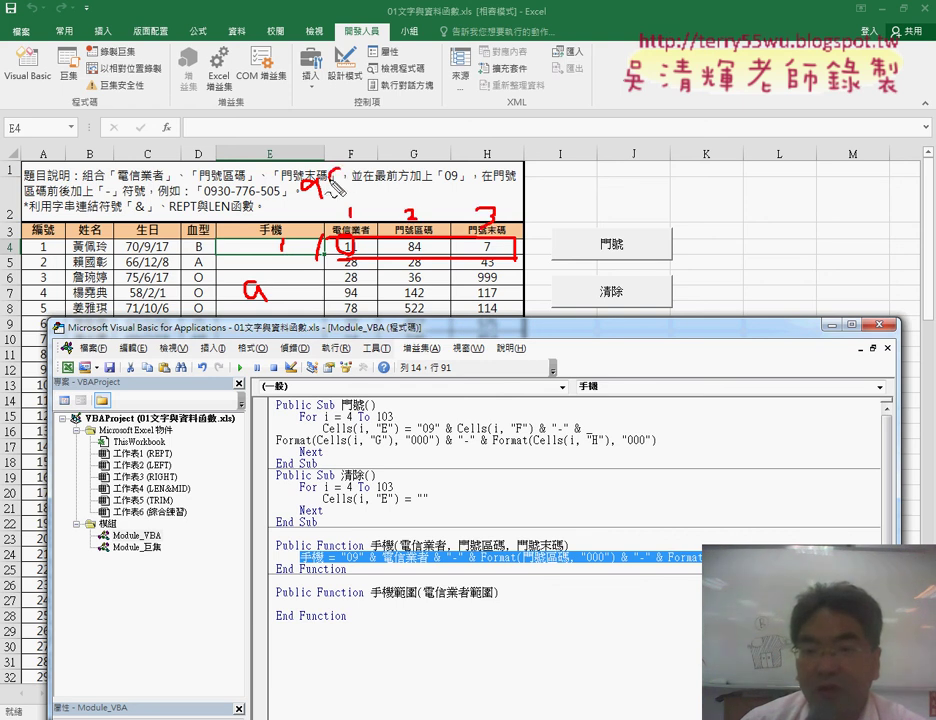
Handwrite a(1,1), a(1,2), a(1,3) above the columns, then erase all the ink.
mouse_move(341, 168)
mouse_down()
mouse_move(341, 190)
mouse_move(400, 194)
mouse_up()
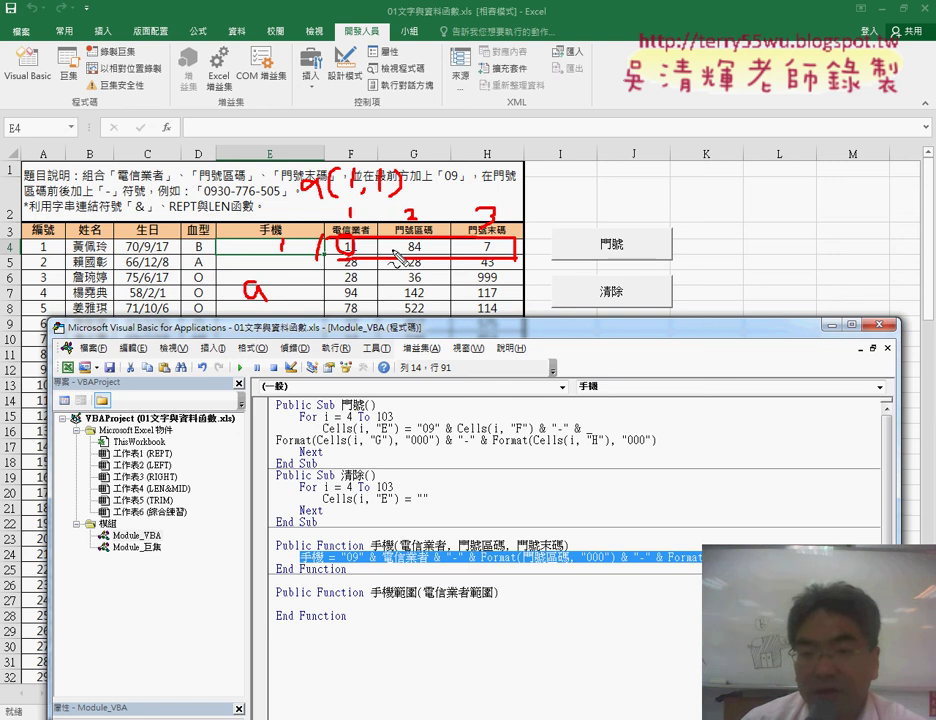
mouse_move(460, 180)
mouse_down()
mouse_move(462, 198)
mouse_move(549, 195)
mouse_up()
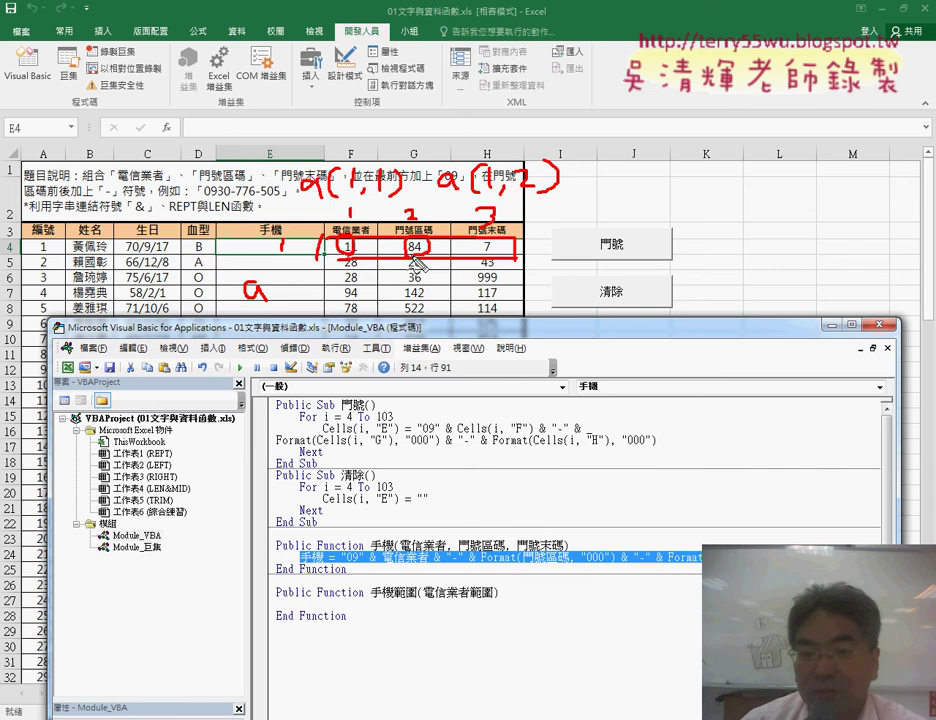
mouse_move(604, 181)
mouse_down()
mouse_move(641, 199)
mouse_move(675, 179)
mouse_move(687, 195)
mouse_up()
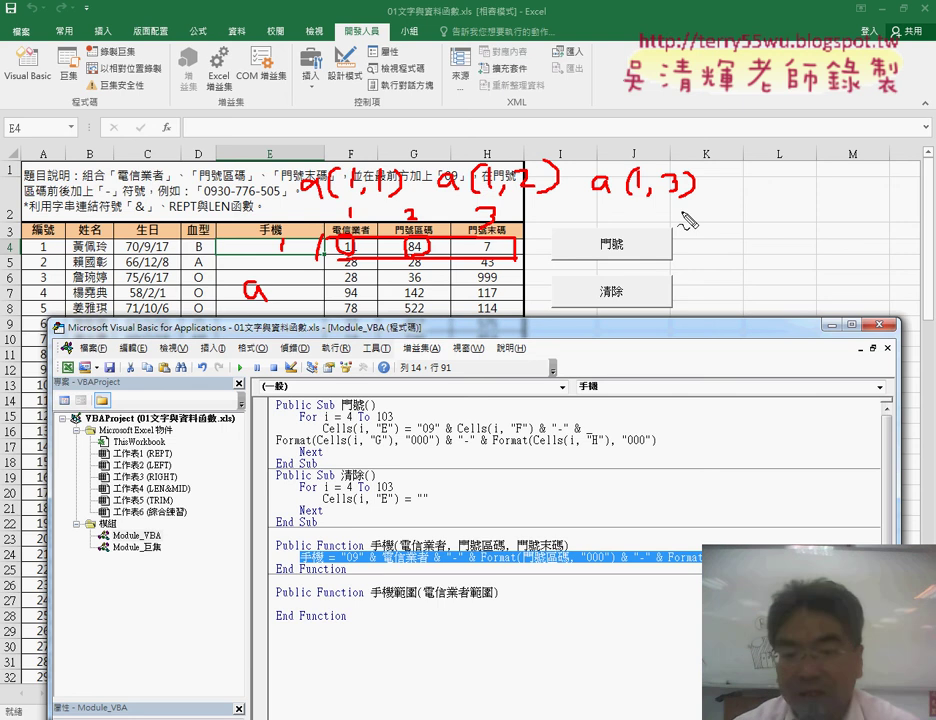
key(Escape)
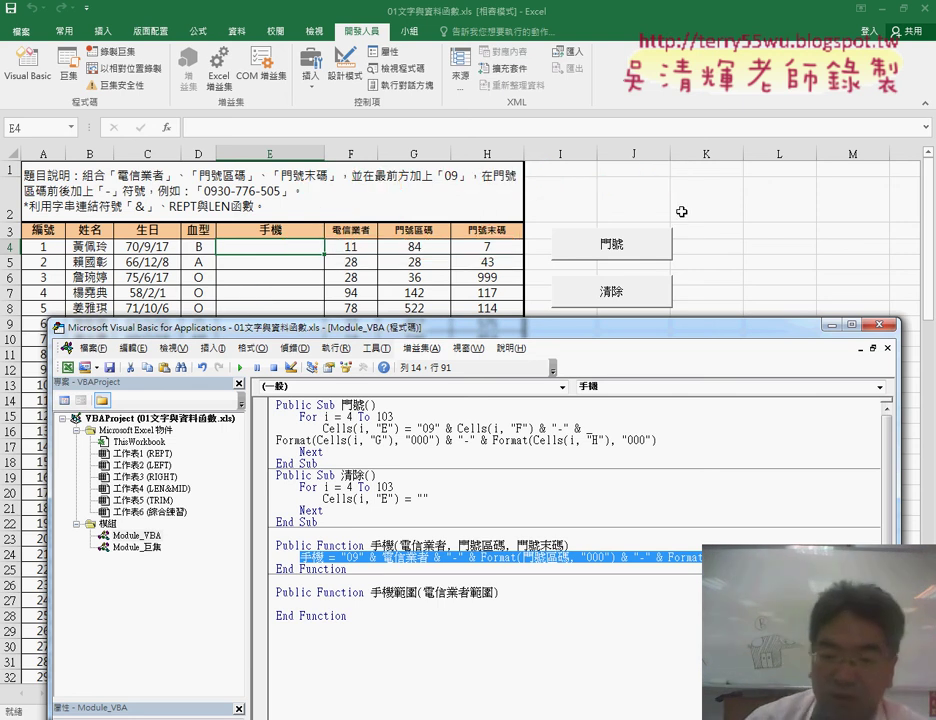
click(533, 590)
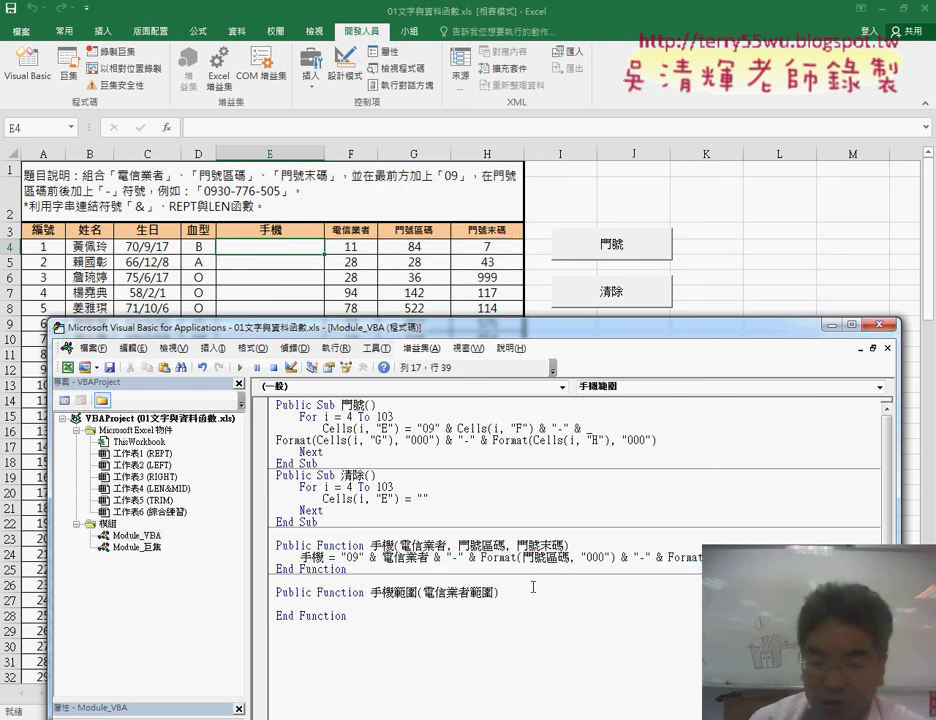
Write the line a = 電信業者範圍 as the first statement of the 手機範圍 body.
key(Return)
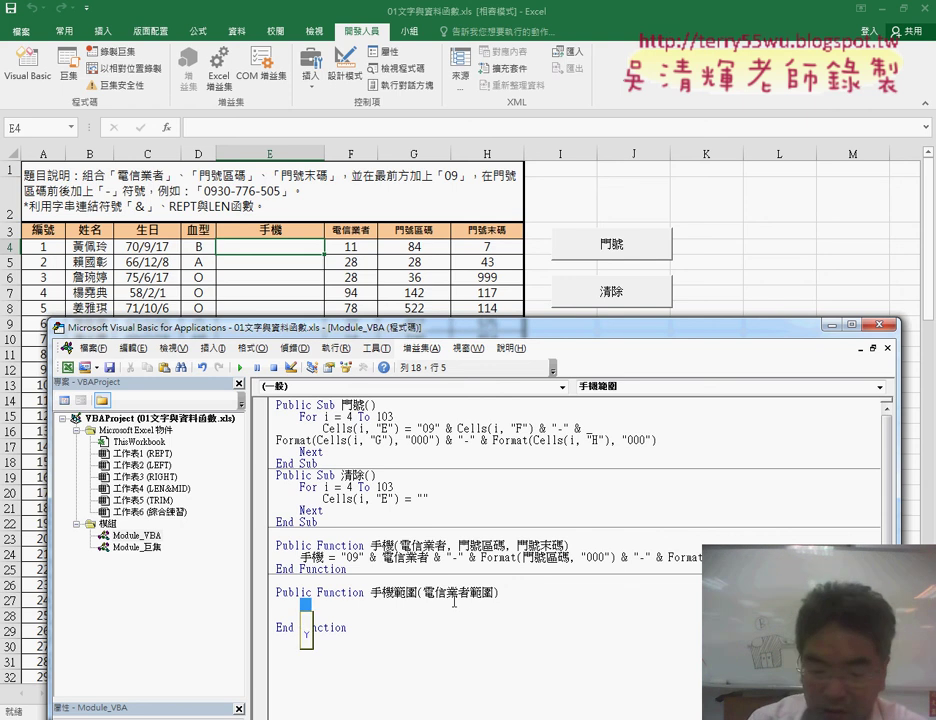
text(a=)
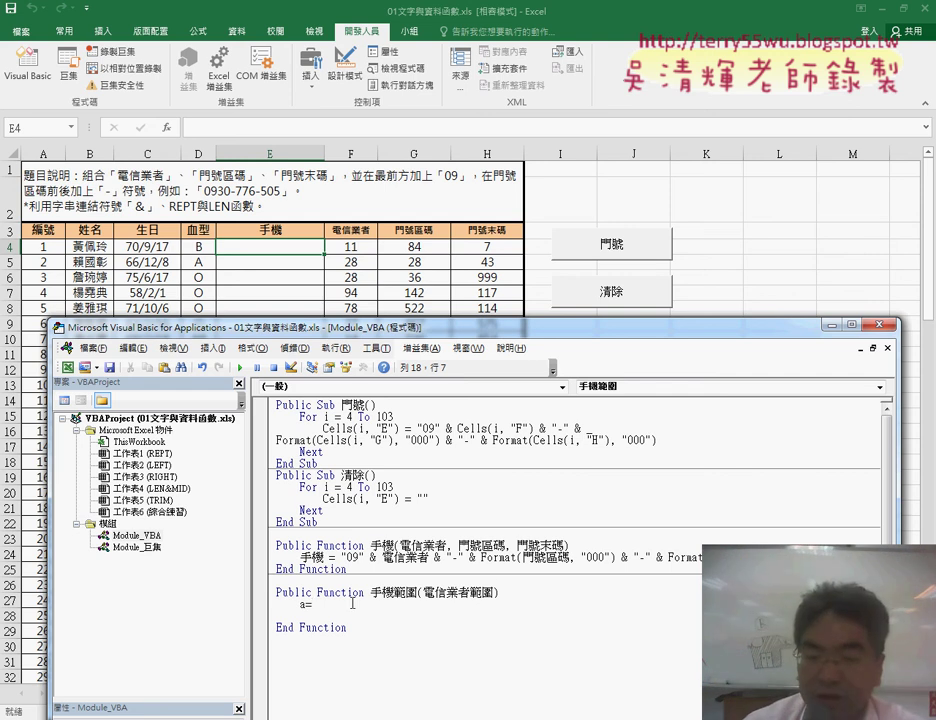
click(434, 598)
key(Return)
drag(423, 594, 492, 595)
key(ctrl+c)
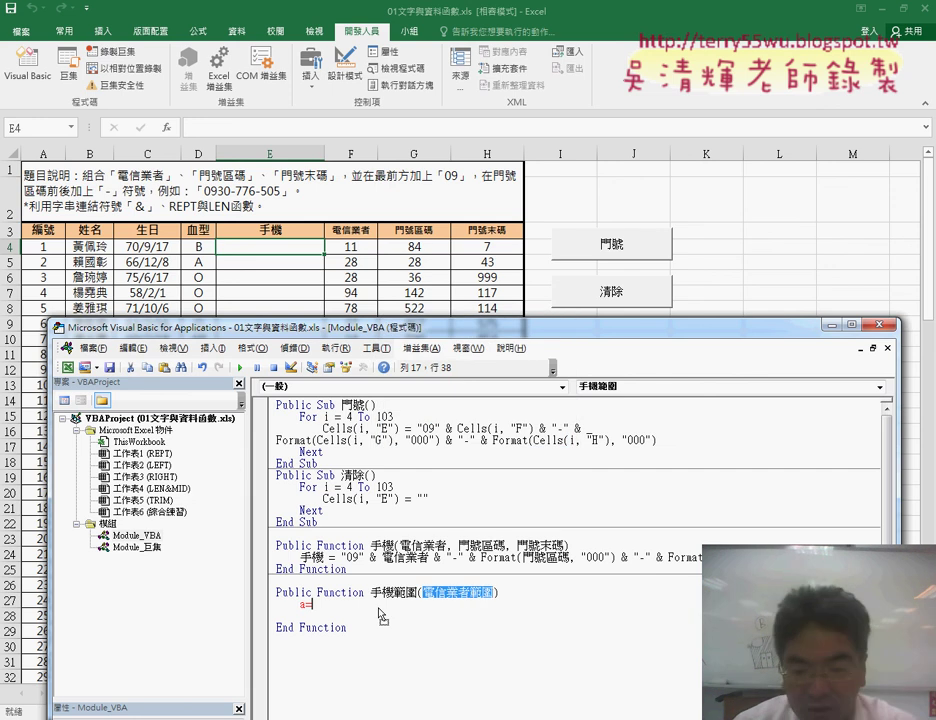
click(313, 604)
key(ctrl+v)
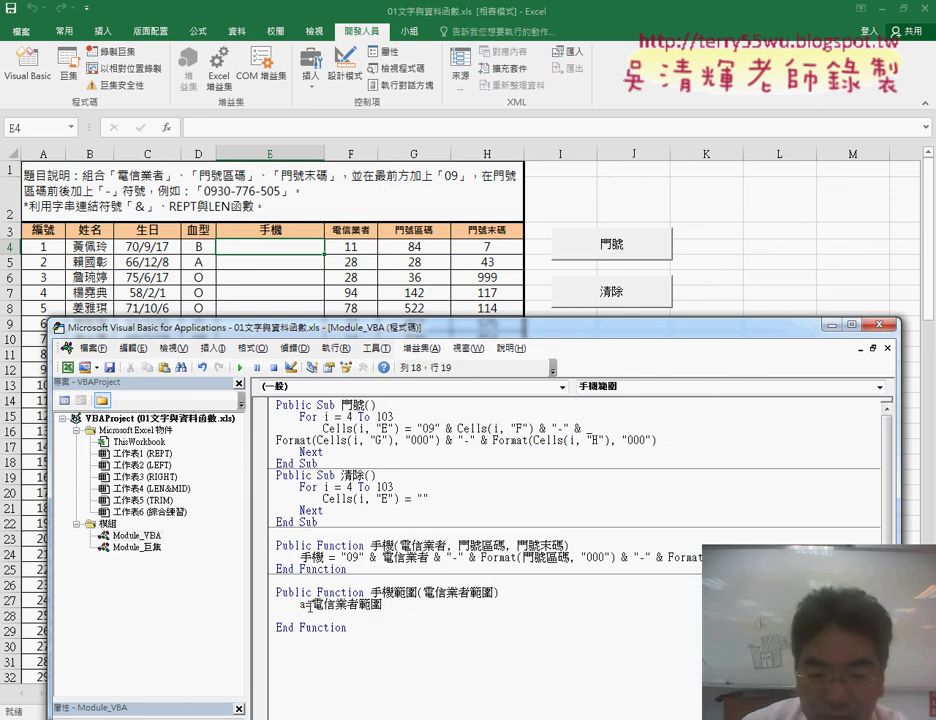
double_click(303, 604)
click(337, 604)
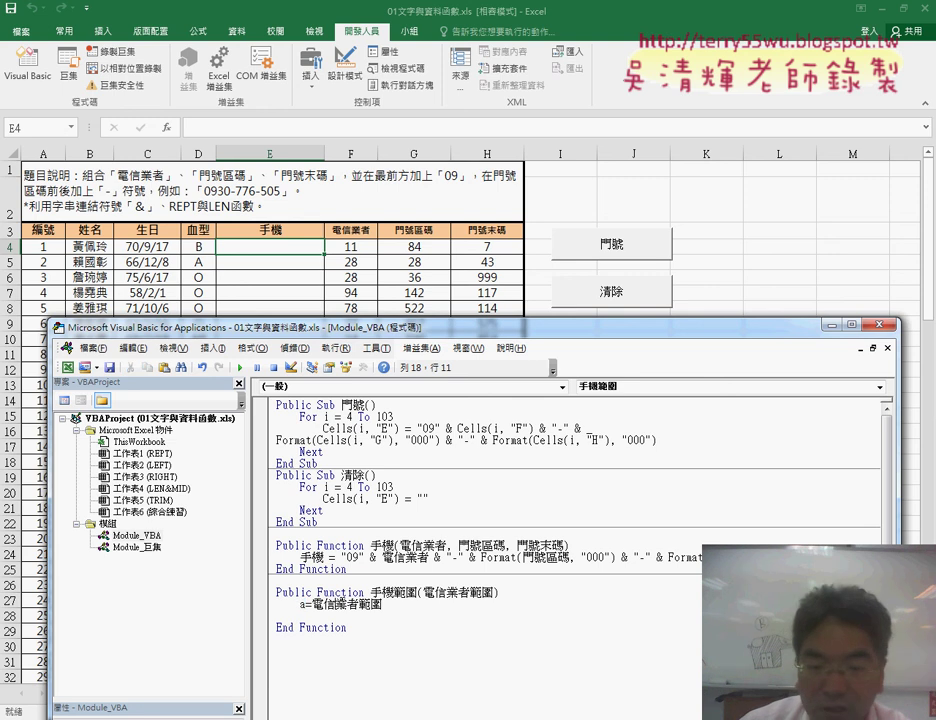
double_click(303, 604)
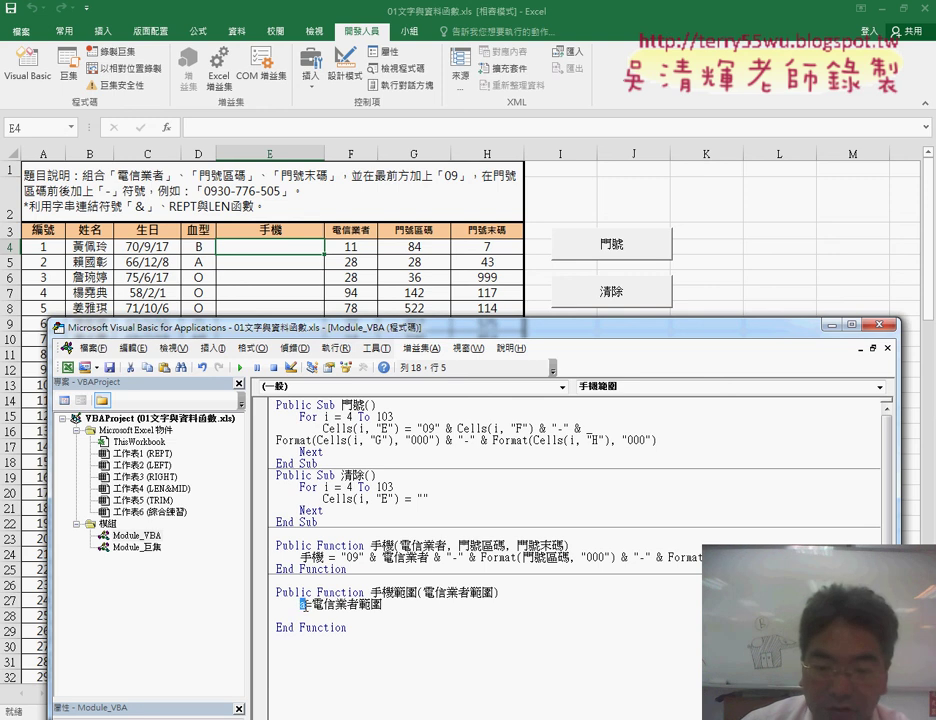
key(Right)
key(Right)
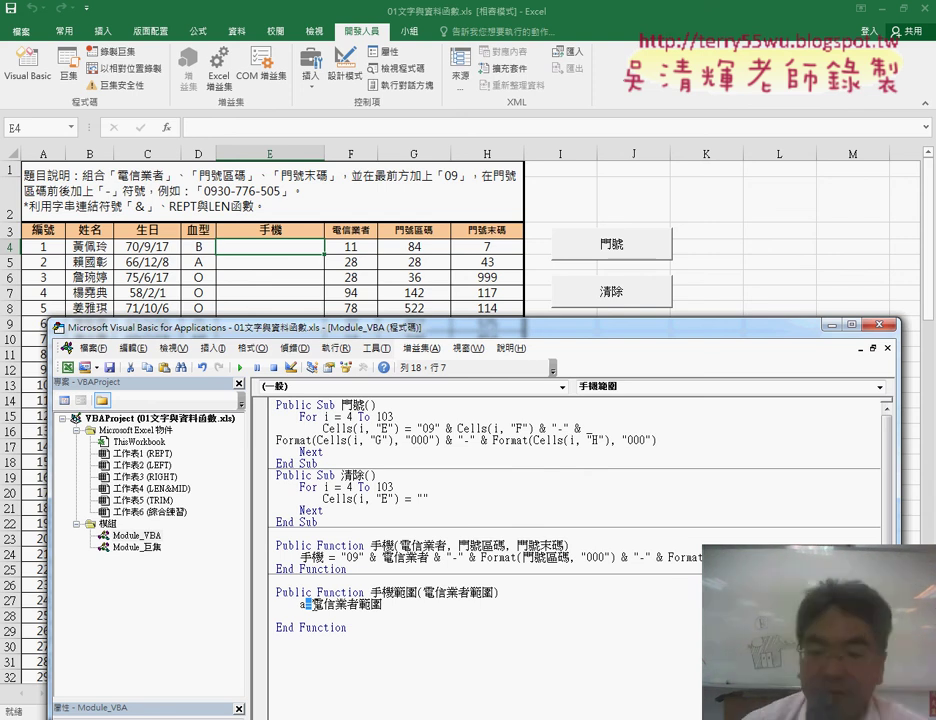
text(=)
click(307, 622)
Add an indented empty line below the a = 電信業者範圍 assignment.
key(Home)
key(Return)
key(Up)
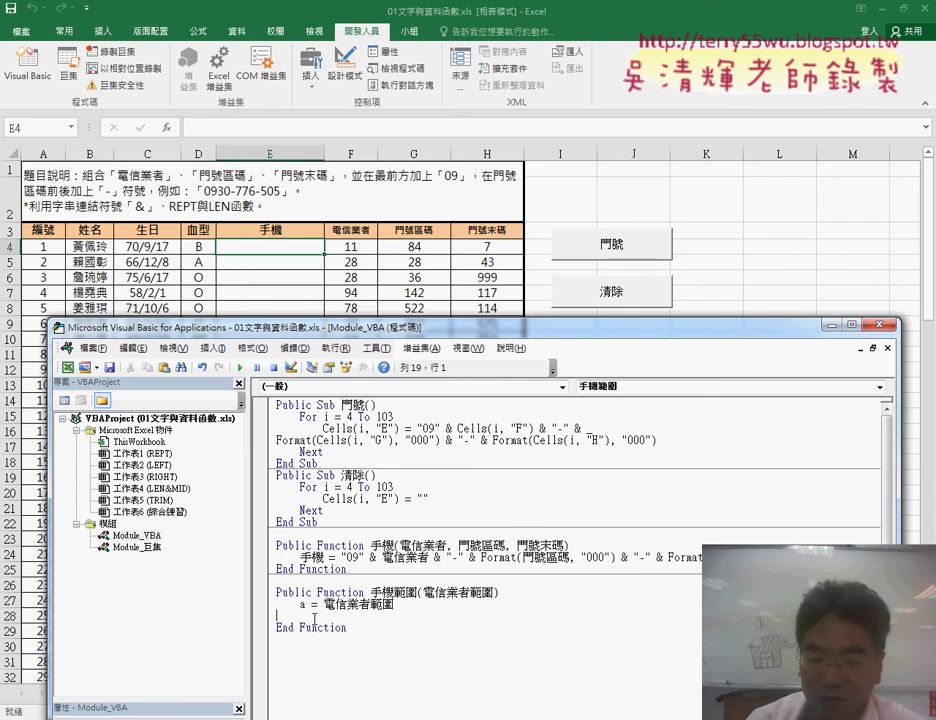
key(Tab)
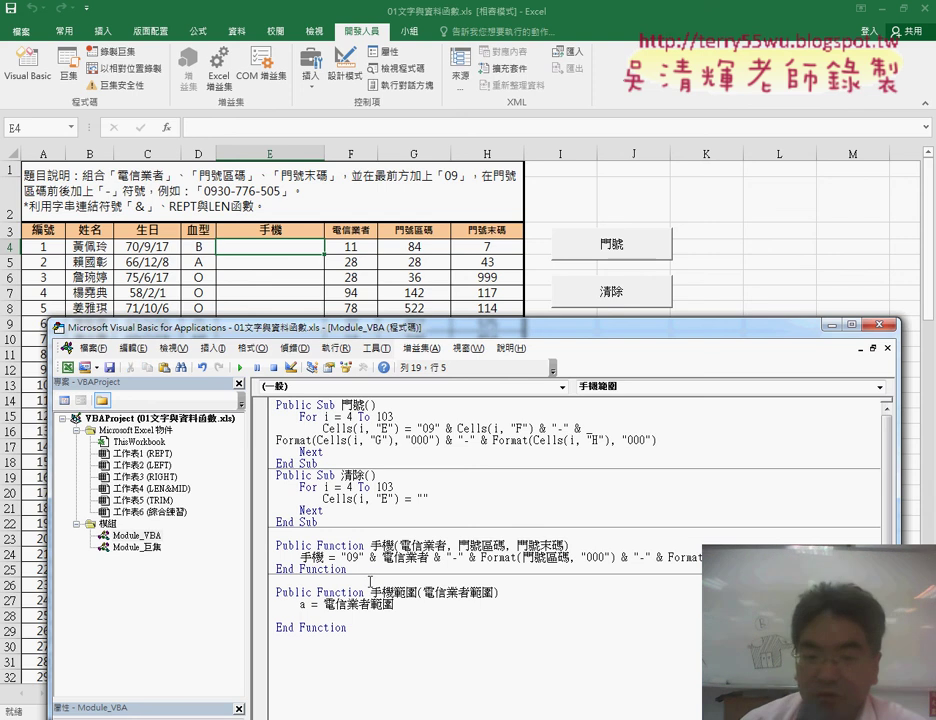
Copy the 手機 formula line into 手機範圍 and change its assignment target to 手機範圍.
double_click(311, 556)
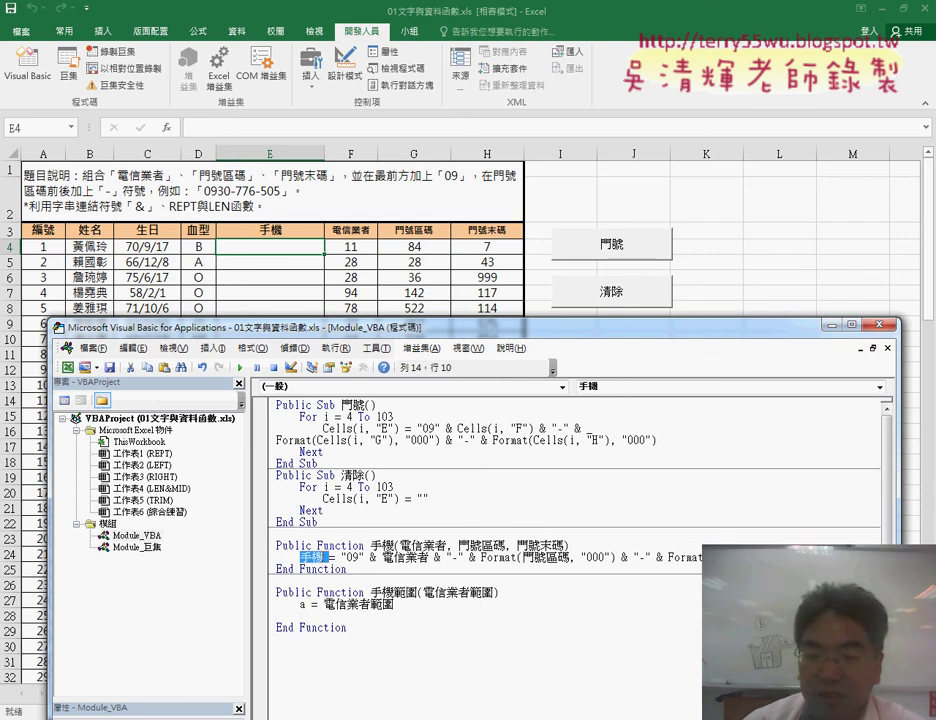
key(shift+End)
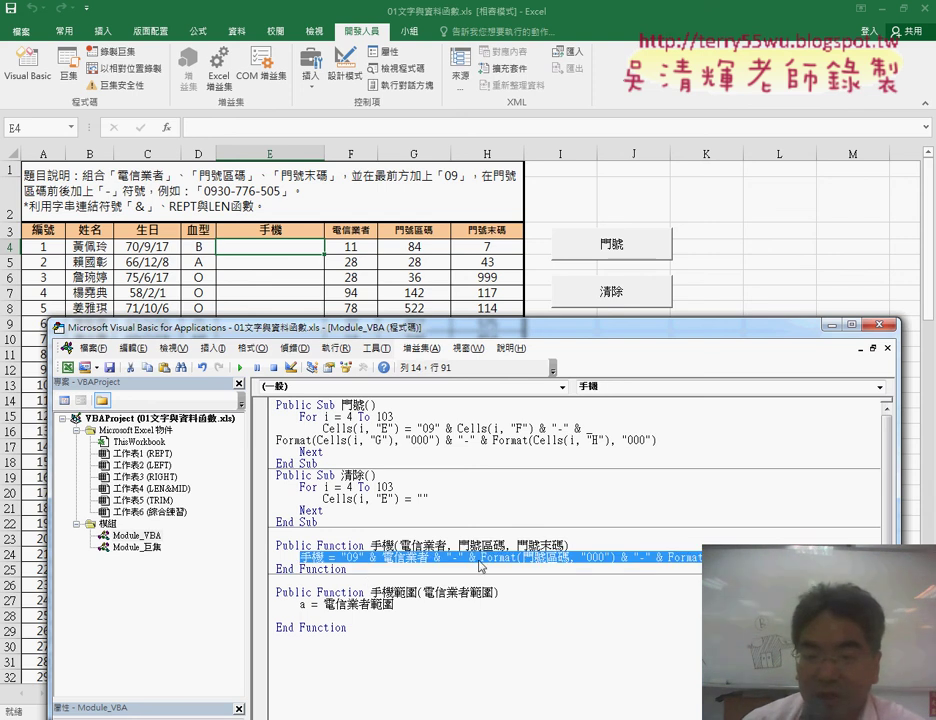
key(ctrl+c)
click(428, 618)
key(ctrl+v)
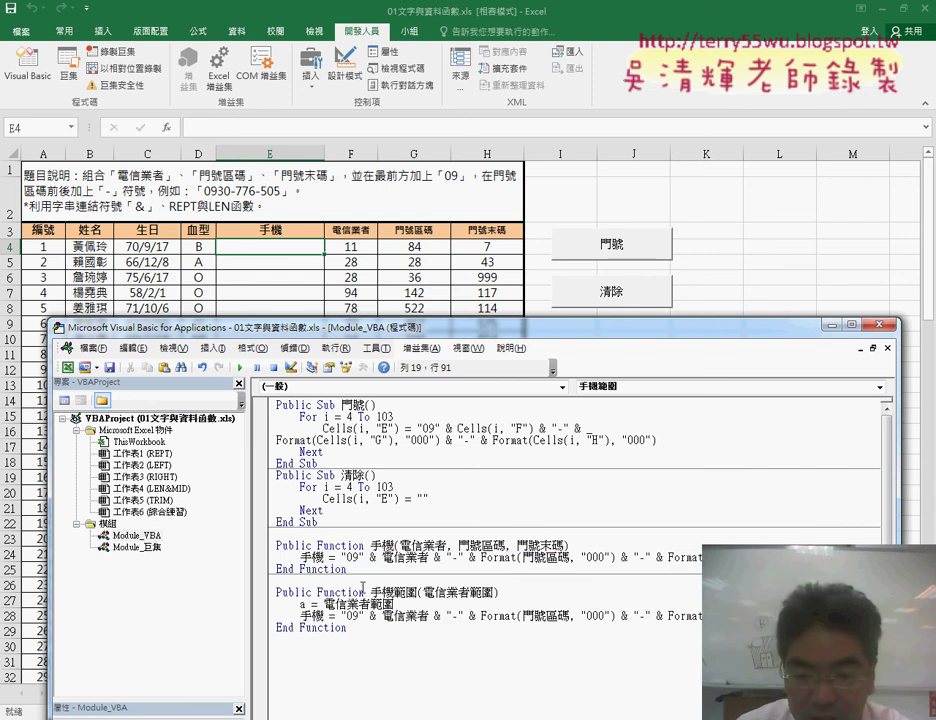
double_click(388, 592)
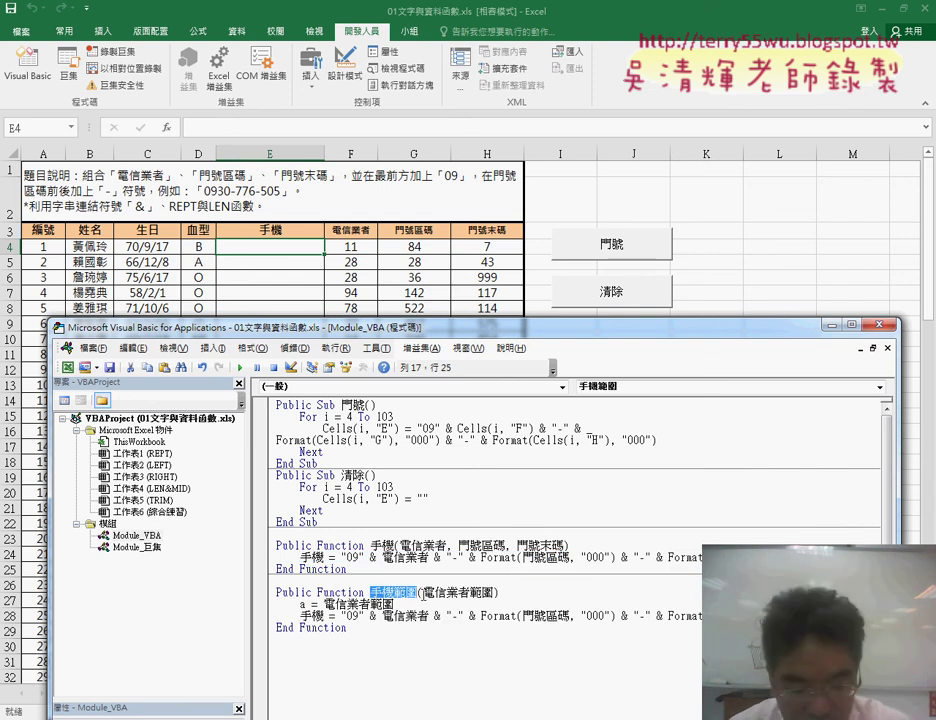
double_click(315, 616)
key(ctrl+v)
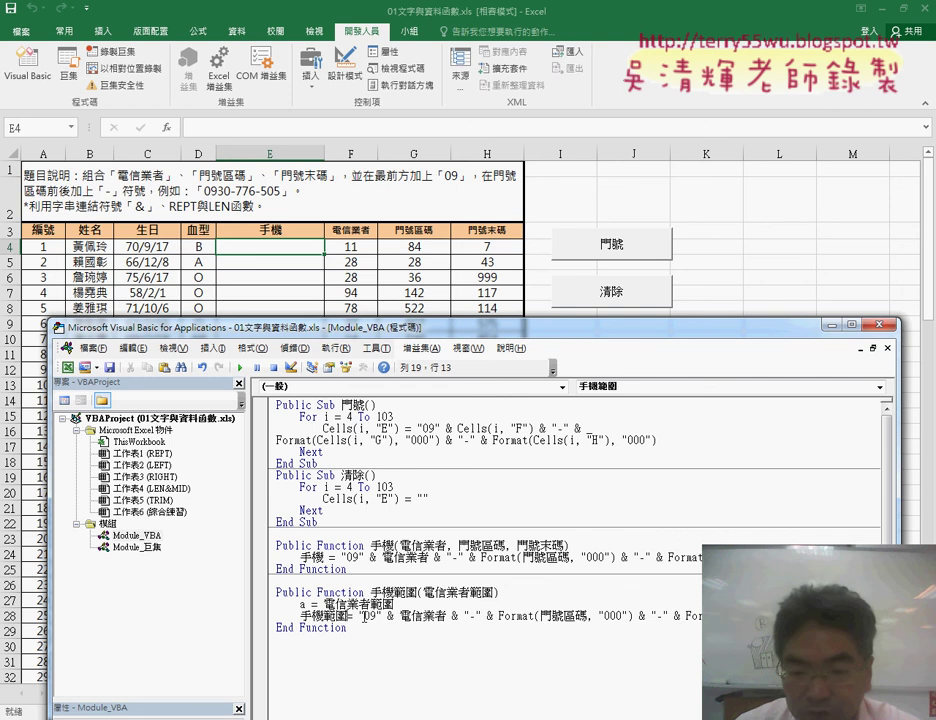
drag(399, 617, 435, 619)
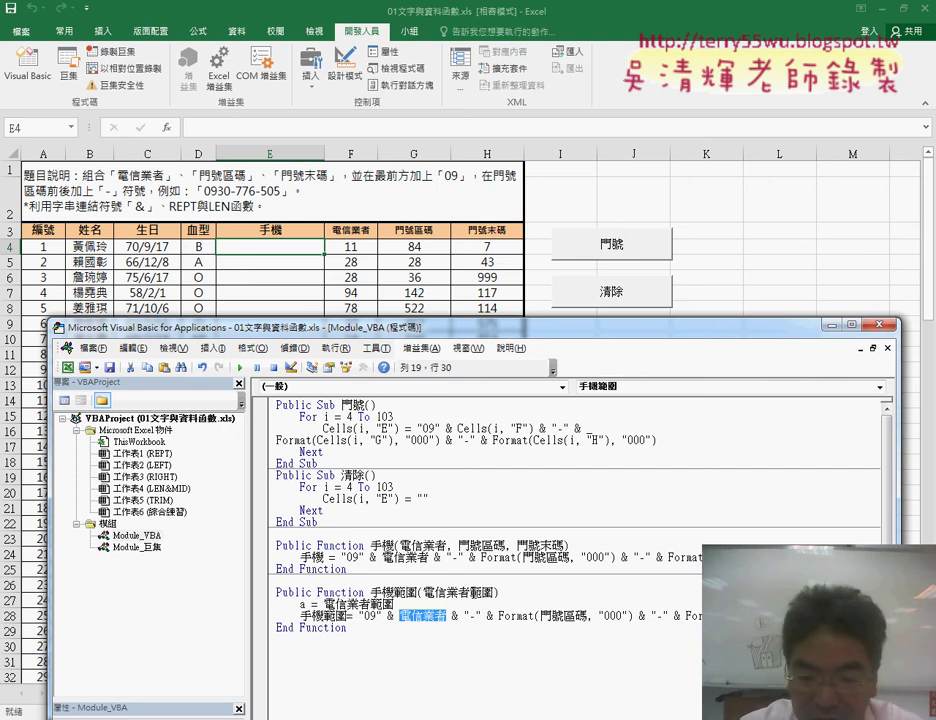
Replace 電信業者 in the new formula with a(1,1).
text(a)
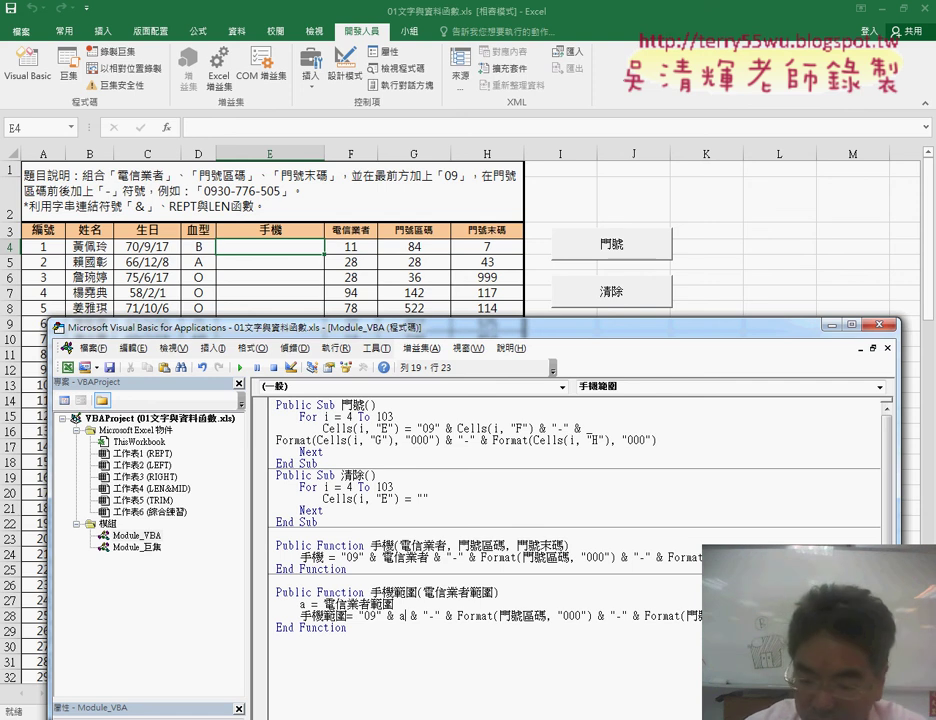
text((1,)
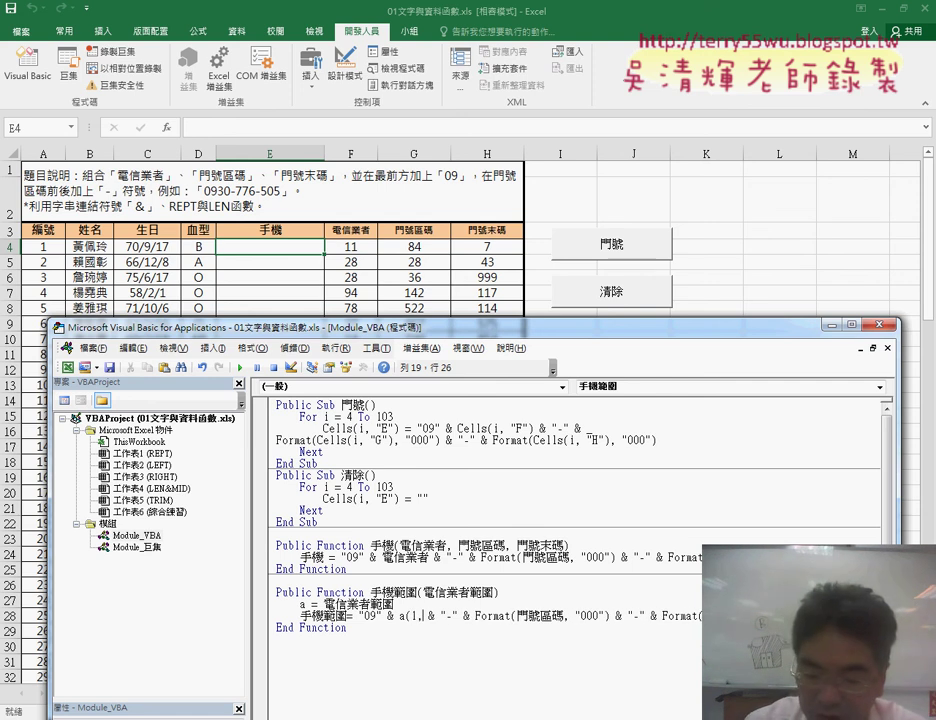
text(1))
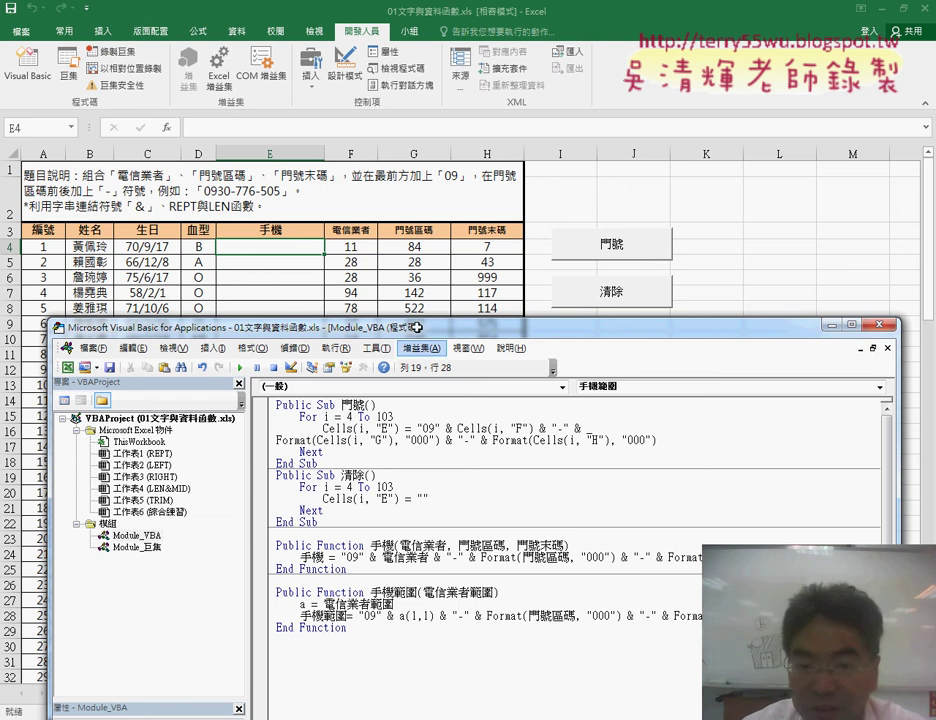
drag(530, 615, 573, 616)
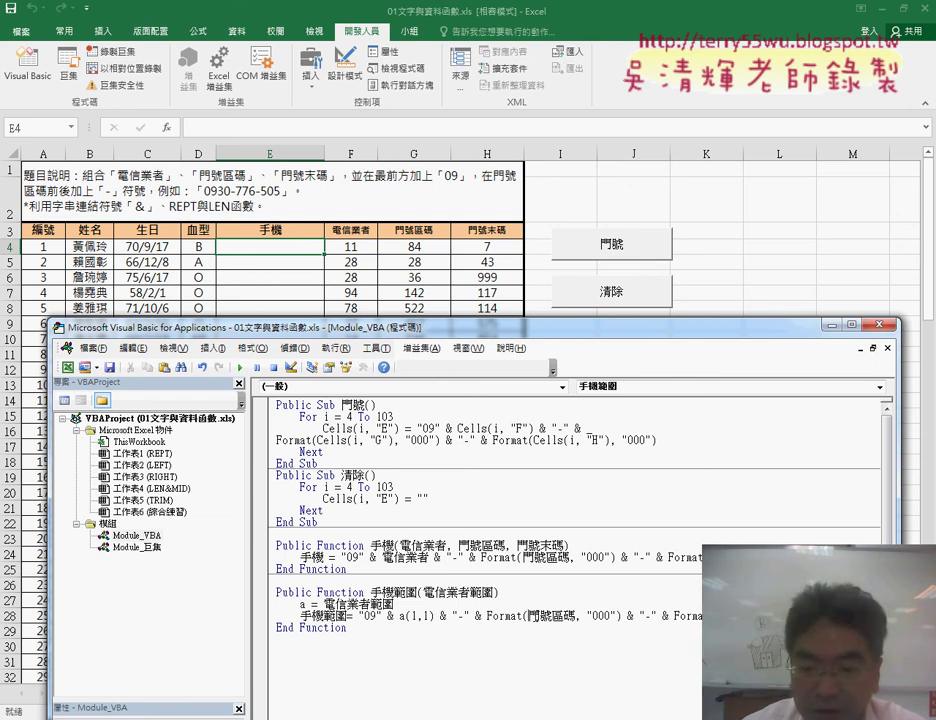
drag(438, 619, 397, 619)
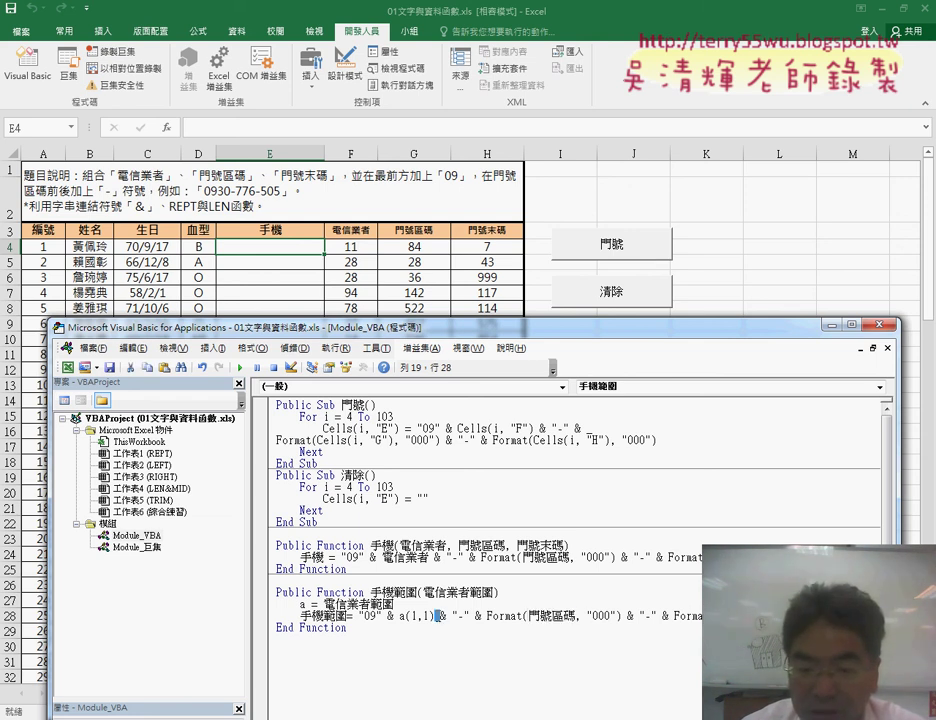
click(451, 616)
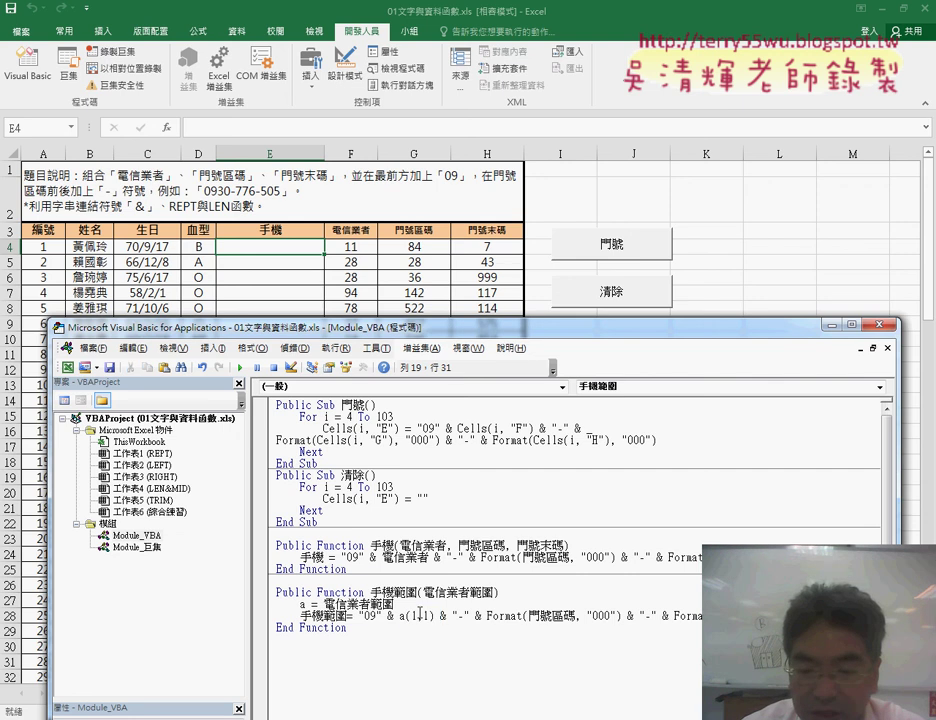
Change the Format argument from 門號區碼 to a(1, 2) and commit the edited line.
drag(400, 616, 437, 616)
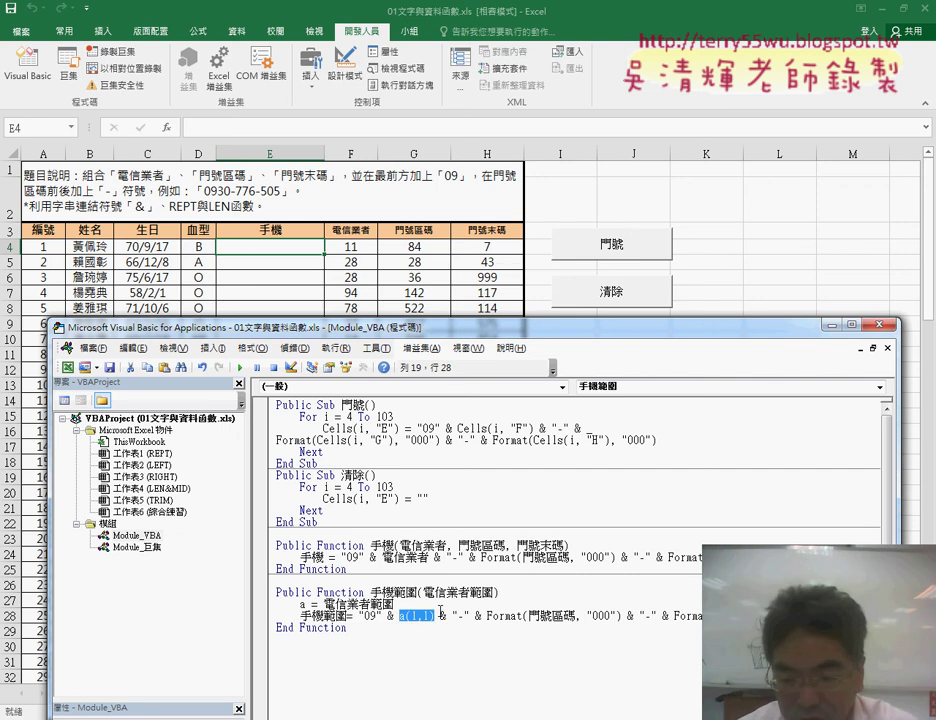
drag(529, 616, 575, 616)
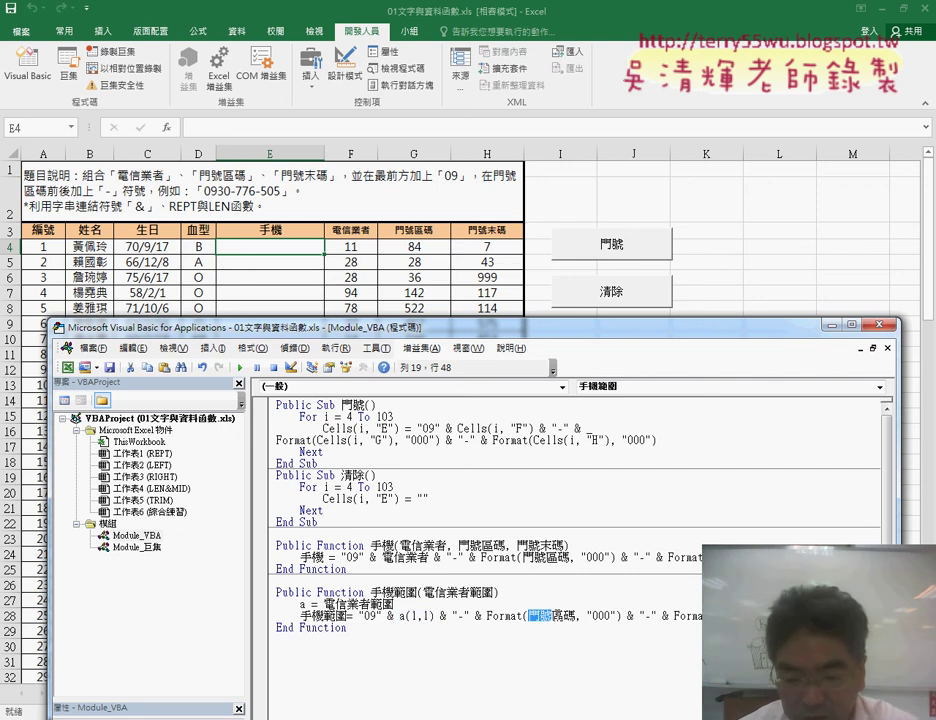
key(ctrl+v)
key(Left)
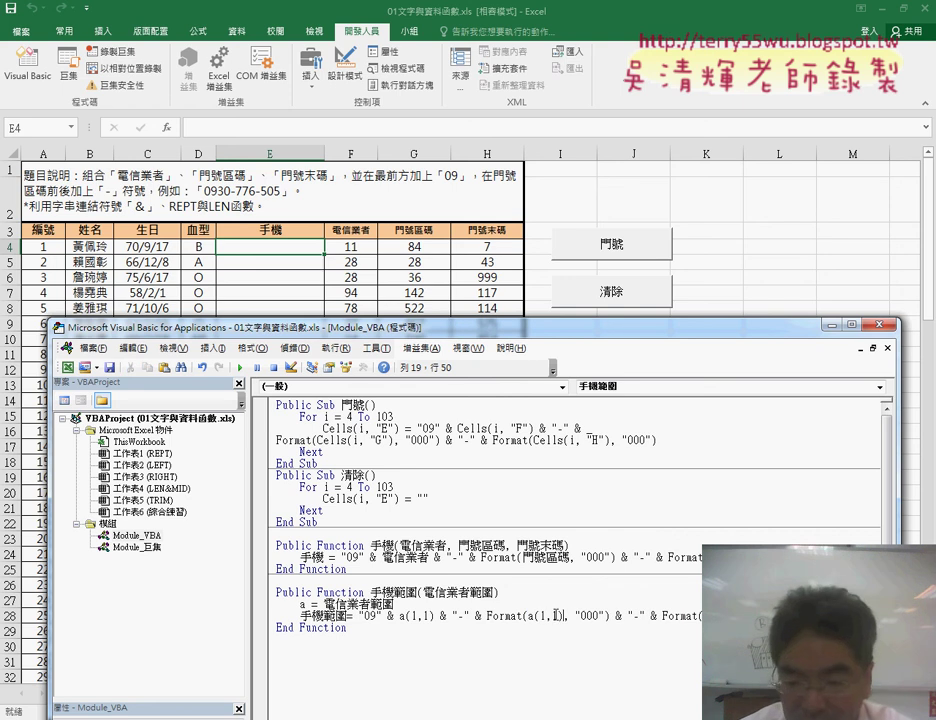
key(shift+Left)
text(2)
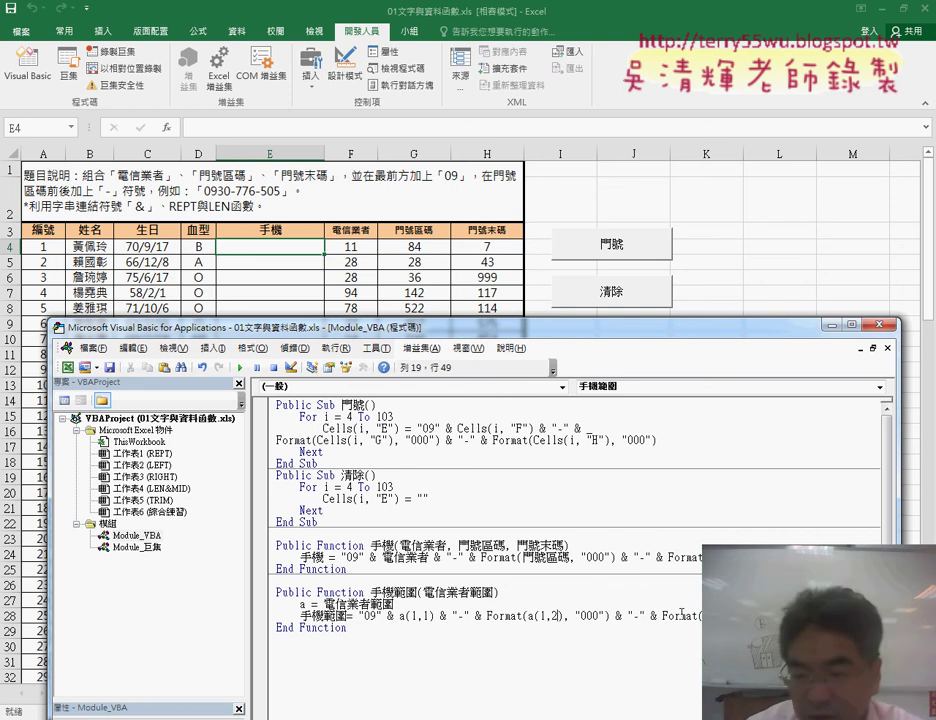
click(847, 616)
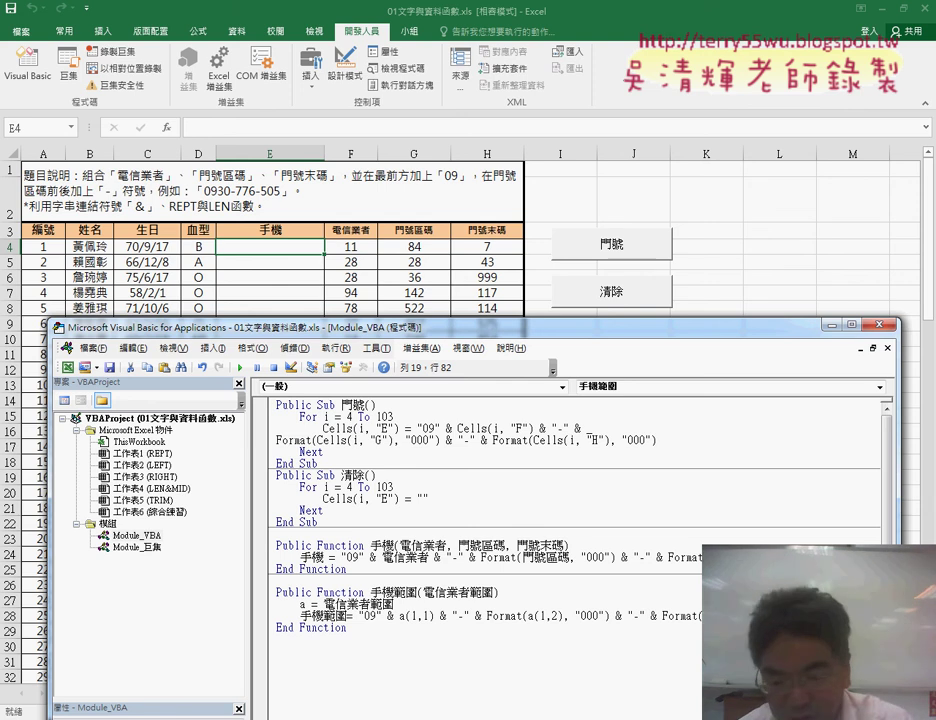
key(Left)
key(Left)
key(Left)
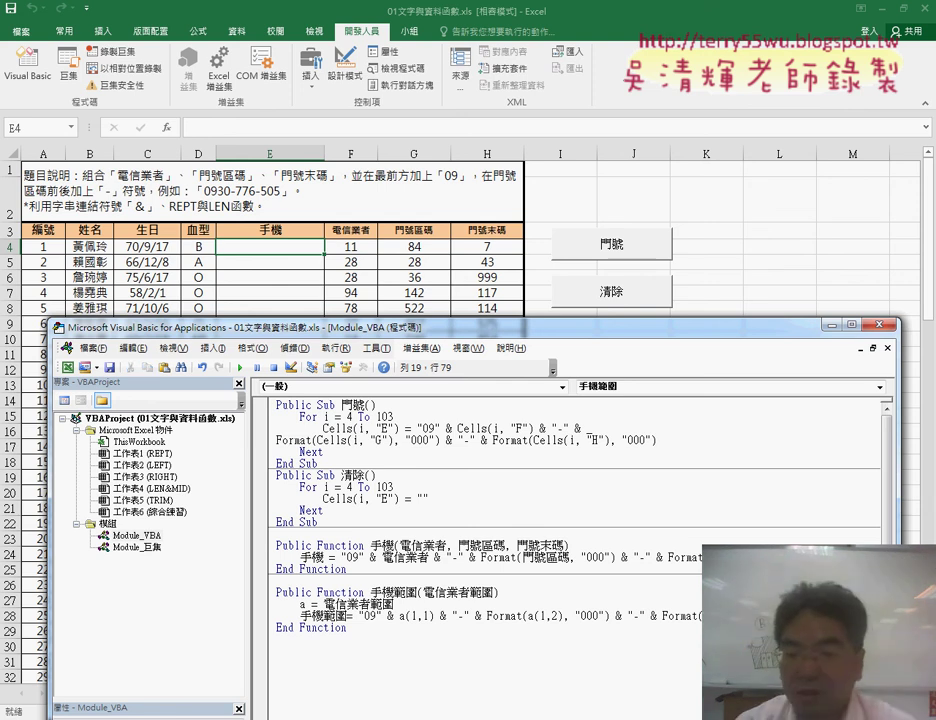
click(668, 653)
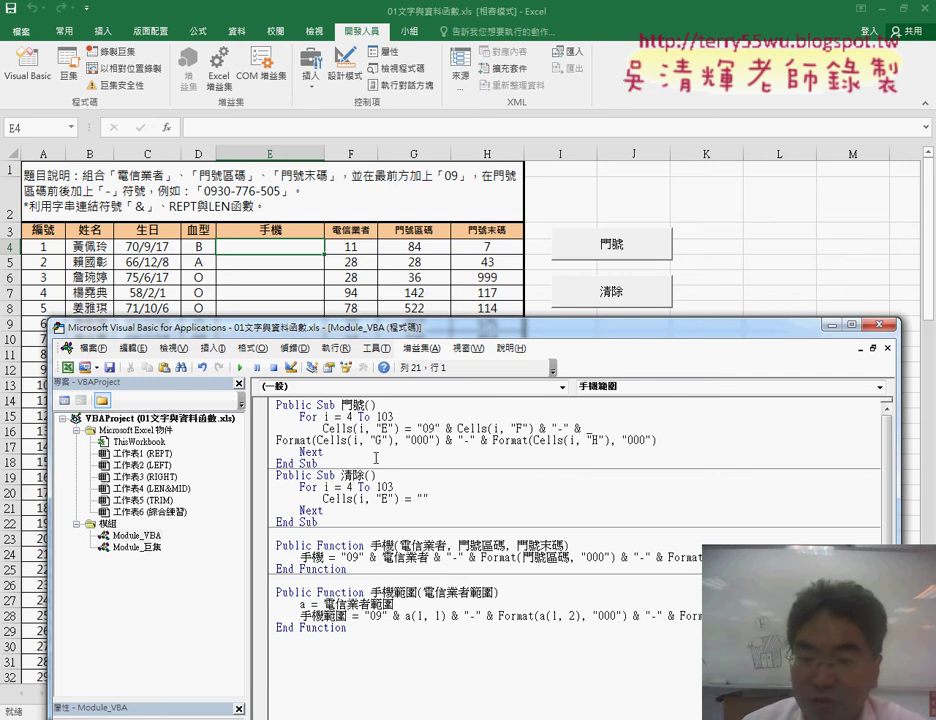
Enter the 手機範圍 function in E4 with F4:H4 as its range using Insert Function.
click(287, 248)
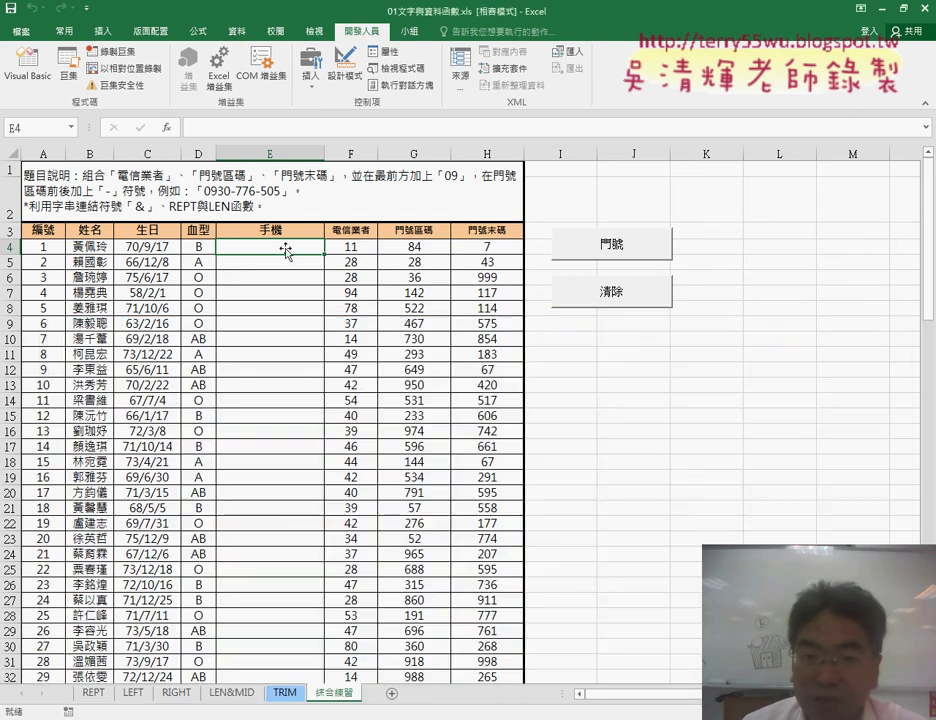
click(170, 129)
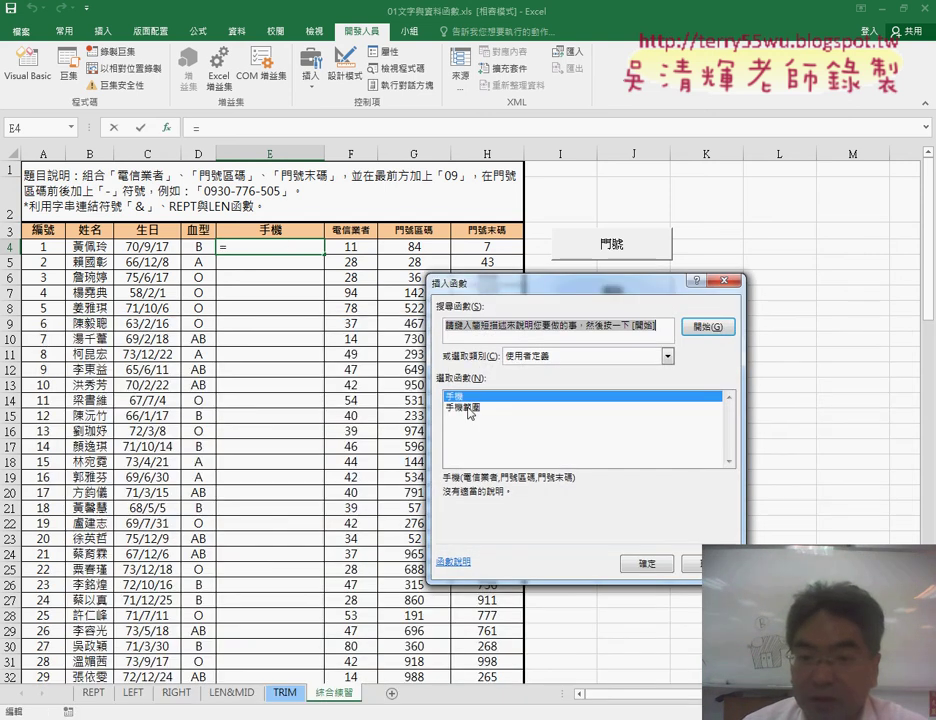
double_click(465, 408)
drag(351, 247, 465, 247)
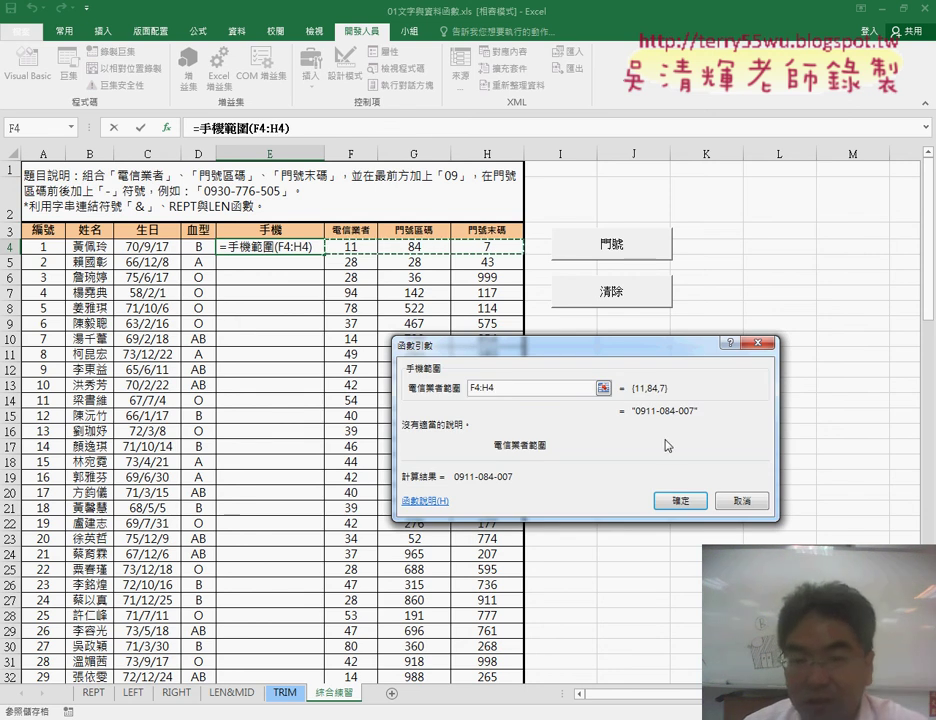
click(680, 500)
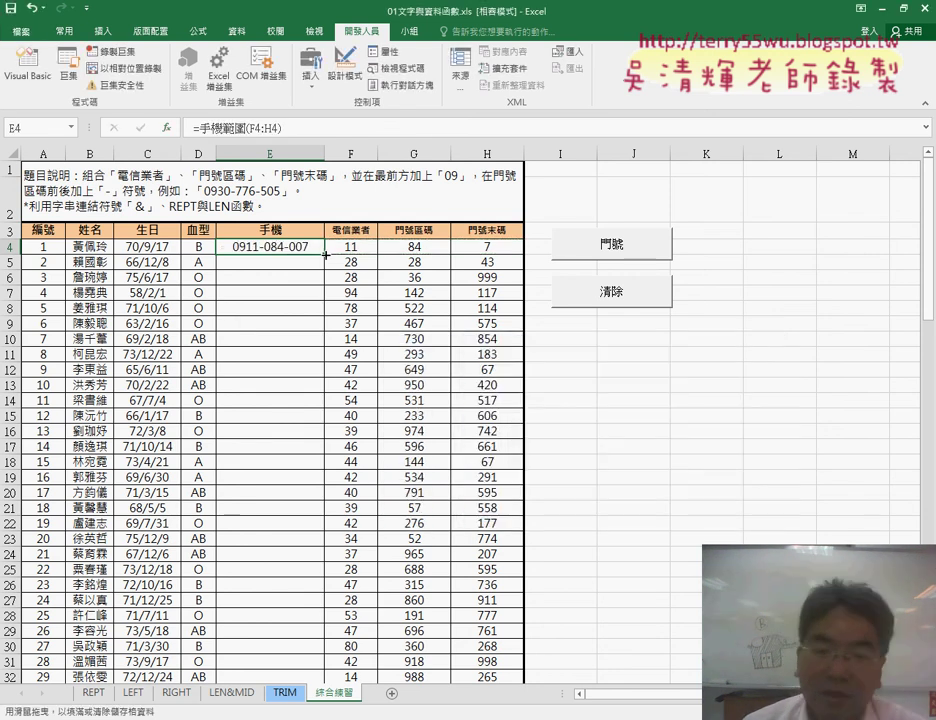
Fill the formula down column E, delete the results, and switch back to the VBA editor.
double_click(325, 255)
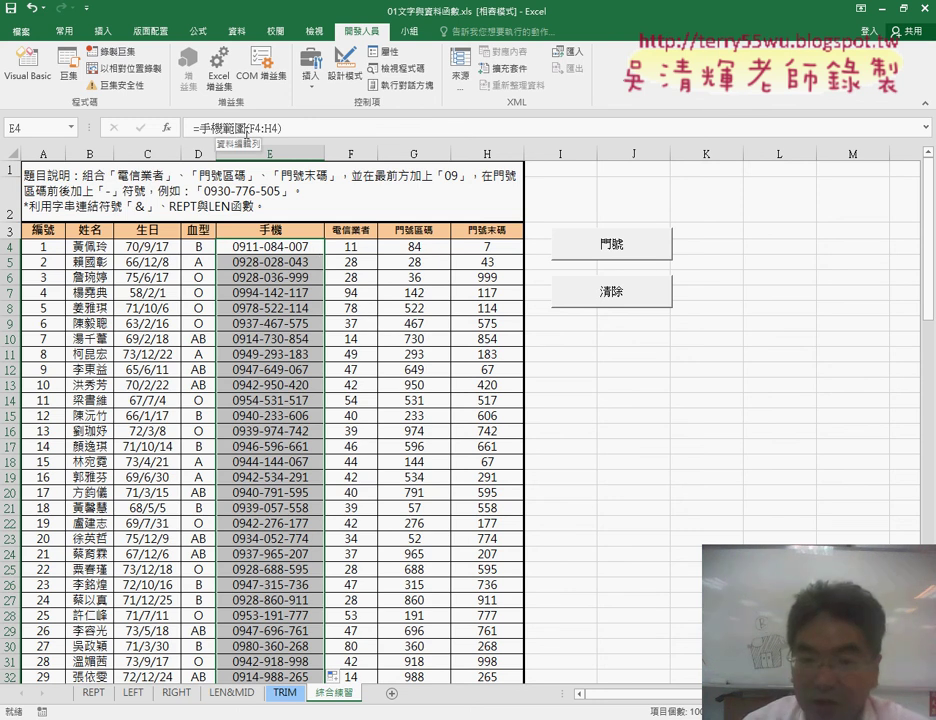
key(Delete)
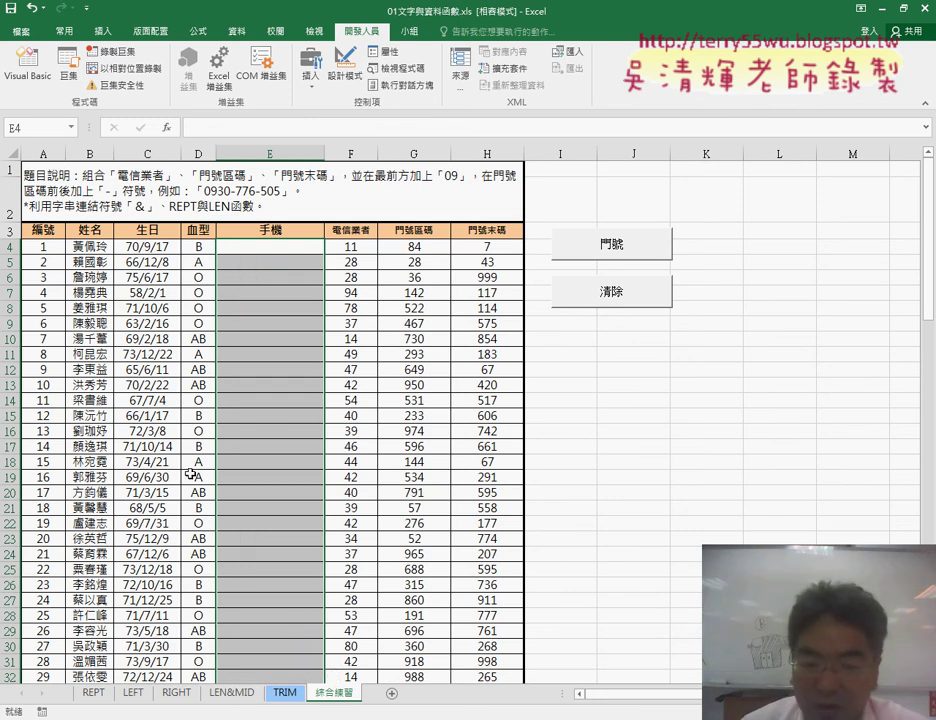
key(alt+Tab)
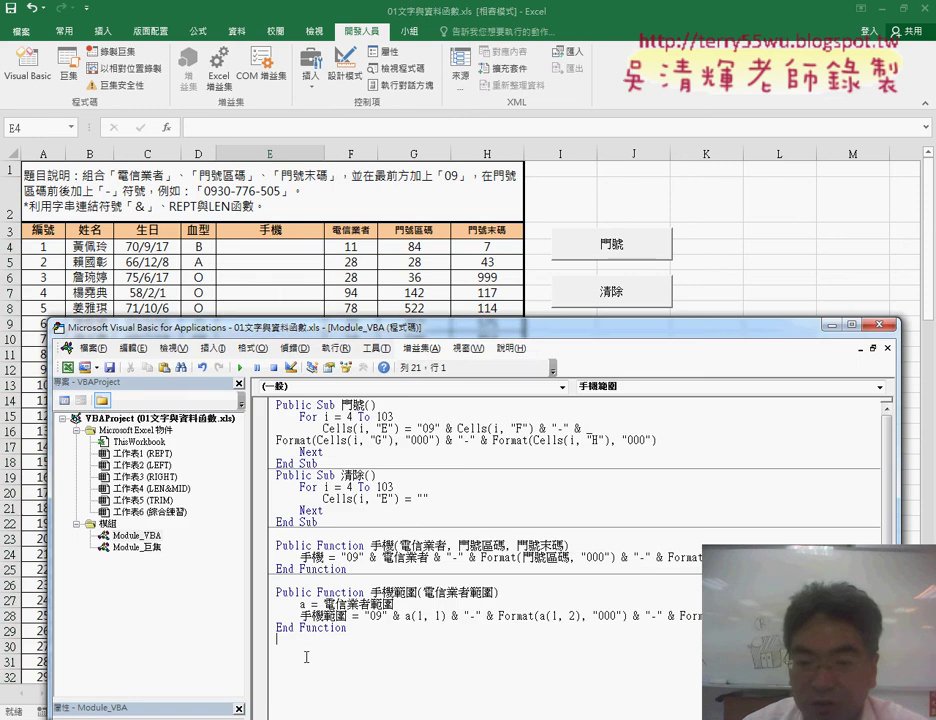
Capture a 753×78 region screenshot of the 手機範圍 code with FastStone, then return to Google Docs.
drag(476, 337, 450, 91)
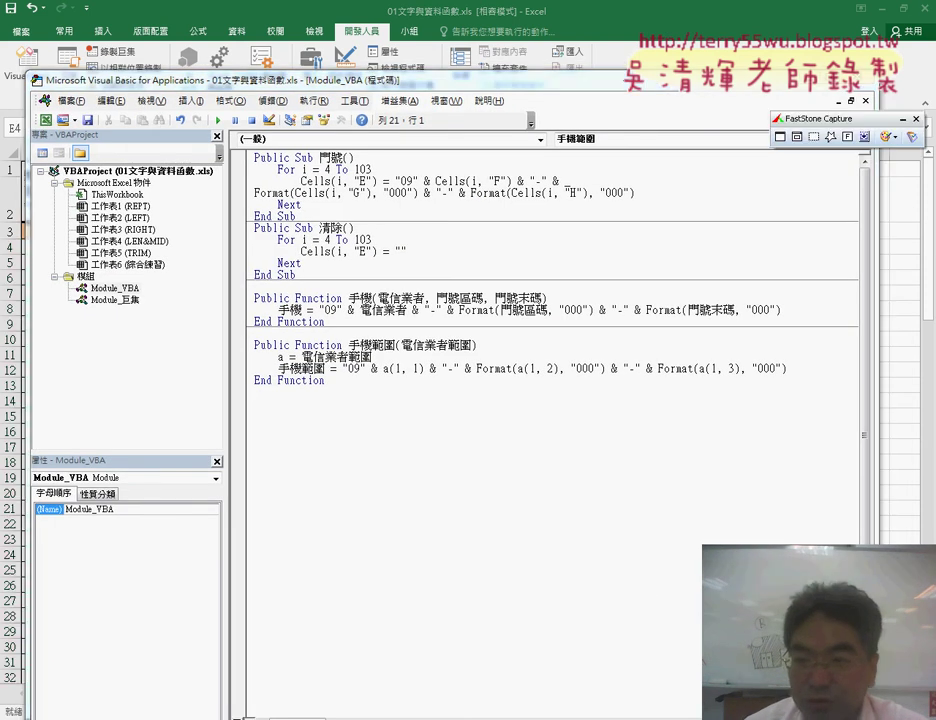
click(814, 136)
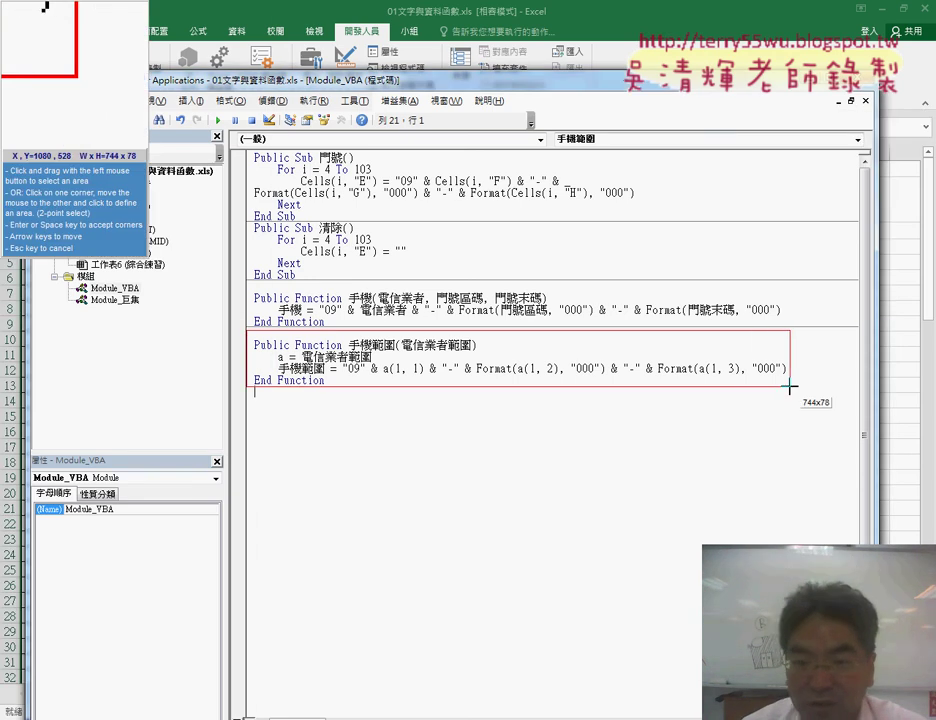
drag(250, 333, 795, 388)
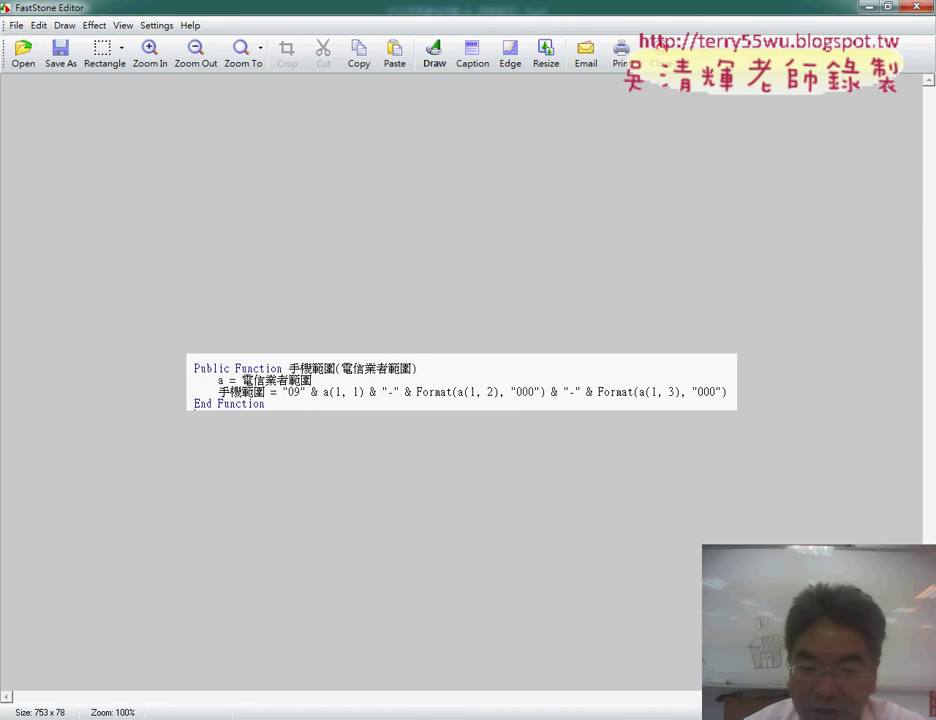
key(alt+Tab)
scroll(314, 541, down, 3)
Swap the typed 手機範圍 function text for the pasted code screenshot.
scroll(316, 545, down, 3)
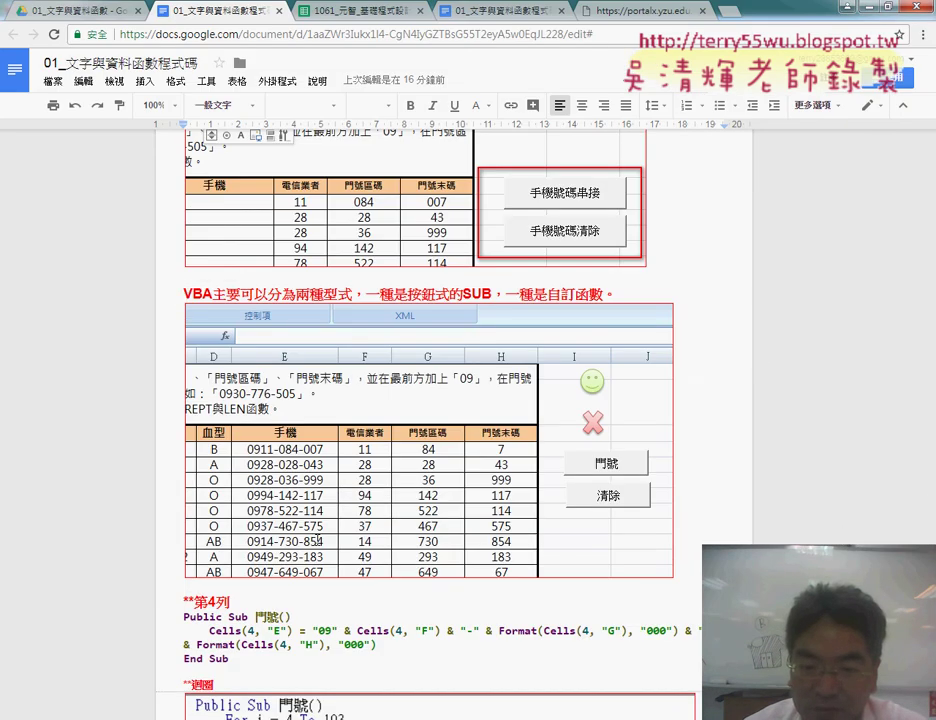
scroll(318, 547, down, 5)
scroll(320, 520, down, 2)
drag(286, 293, 157, 237)
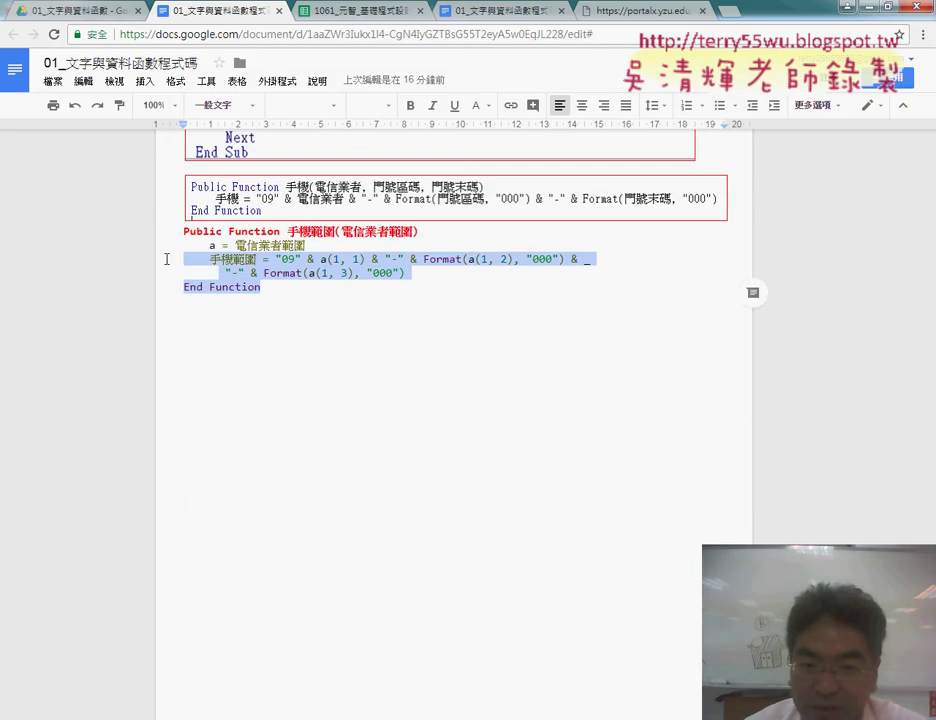
key(Delete)
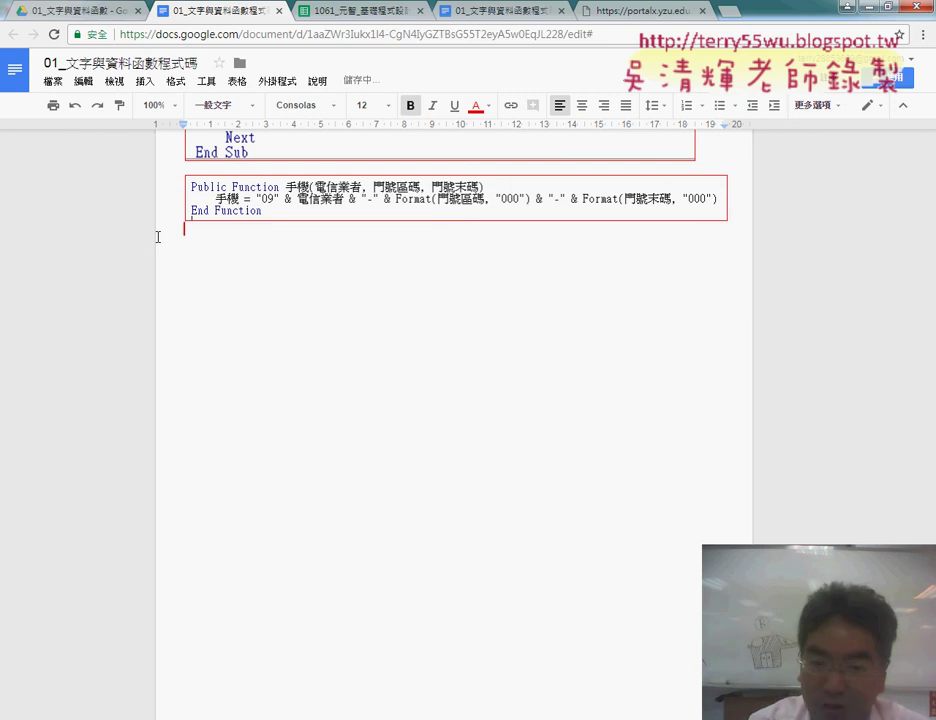
text(Public Function 手機範圍(電信業者範圍)     a = 電信業者範圍     手機範圍 = "09" & a(1, 1) & "-" & Format(a(1, 2), "000") & "-" & Format(a(1, 3), "000") End Function)
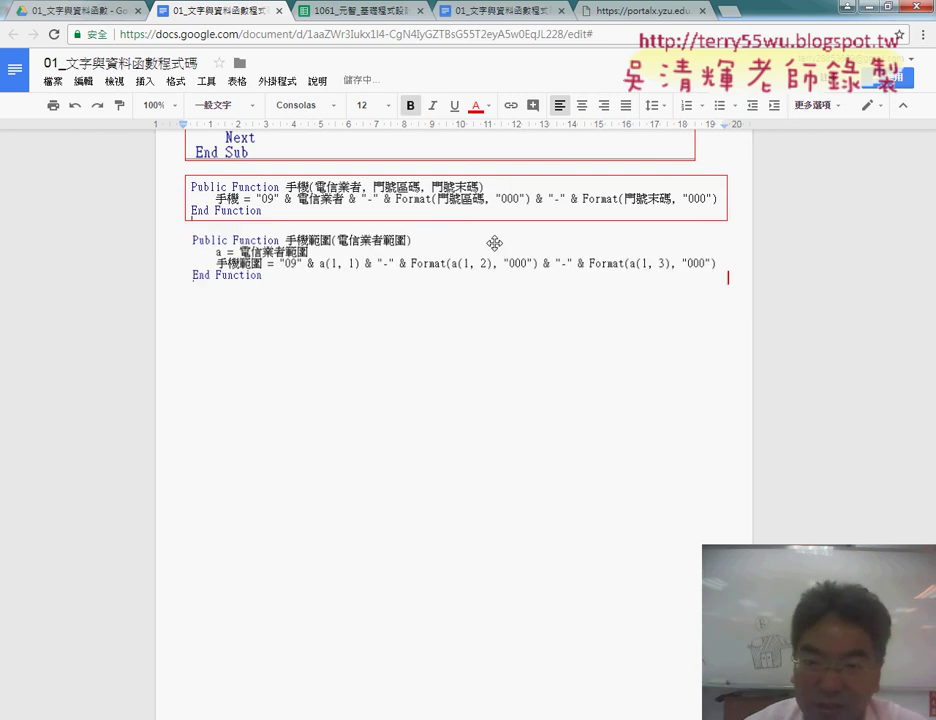
Give the pasted code image a red 1pt border.
click(386, 259)
click(487, 105)
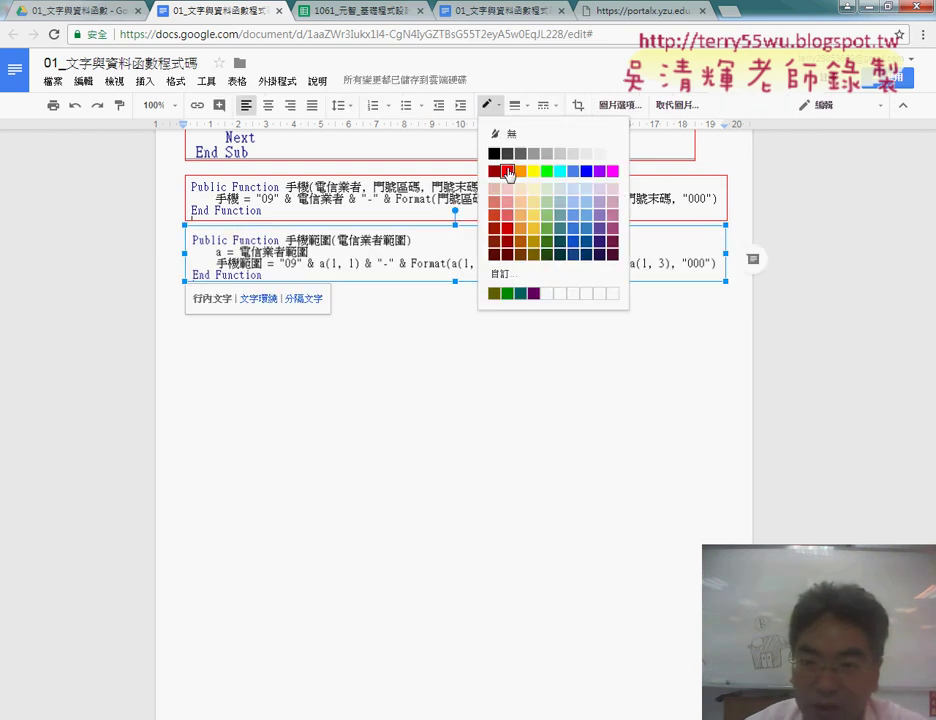
click(486, 164)
click(516, 105)
click(529, 135)
click(518, 386)
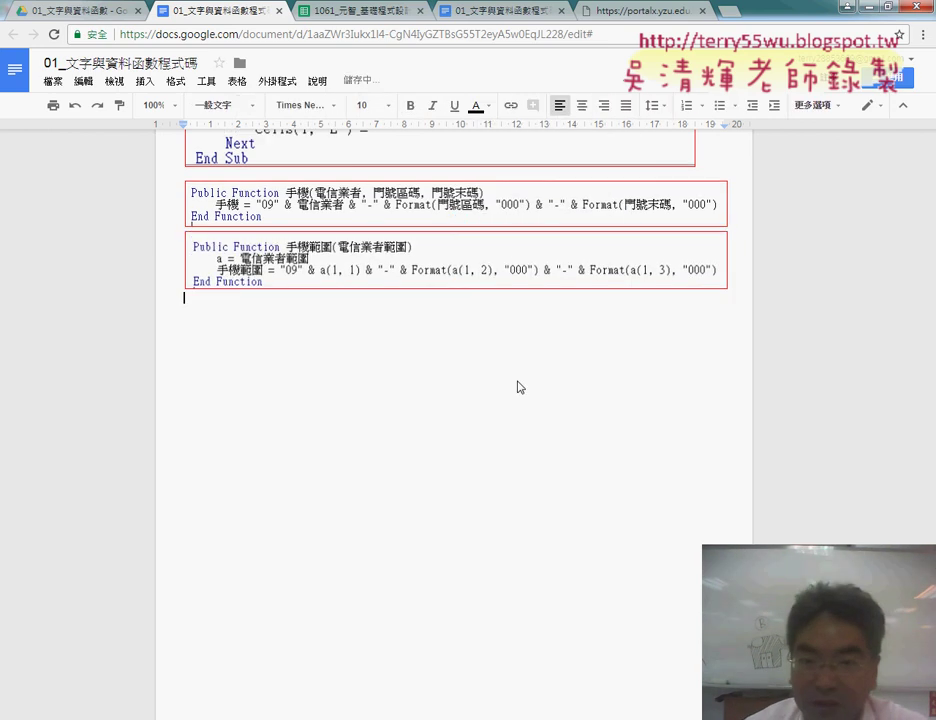
Compare the 門號, 手機 and 手機範圍 code images to confirm matching borders.
scroll(518, 386, up, 3)
click(433, 332)
click(468, 425)
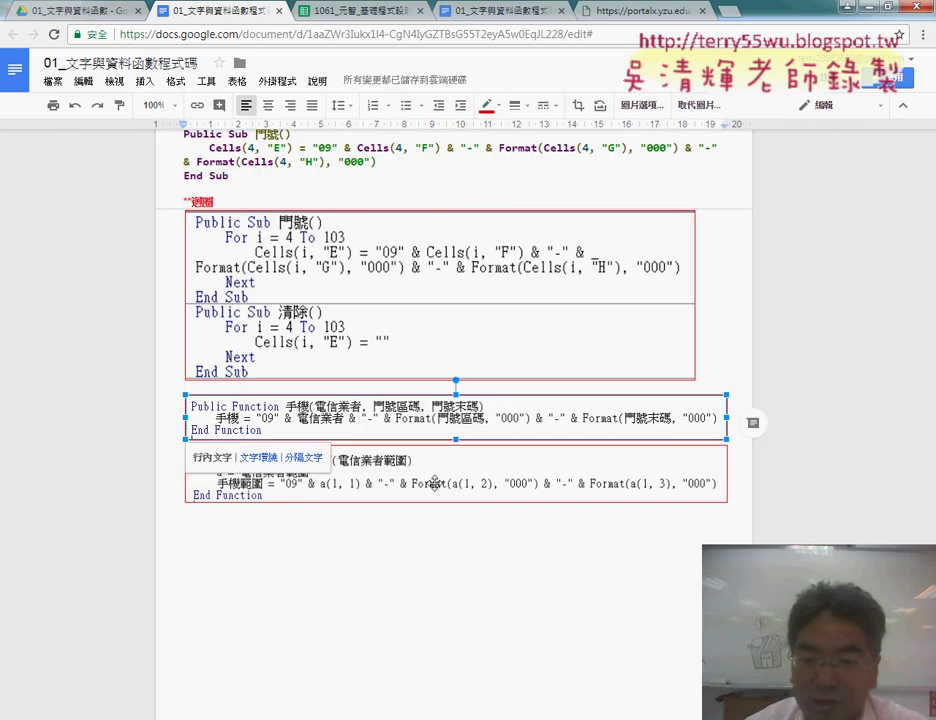
click(480, 488)
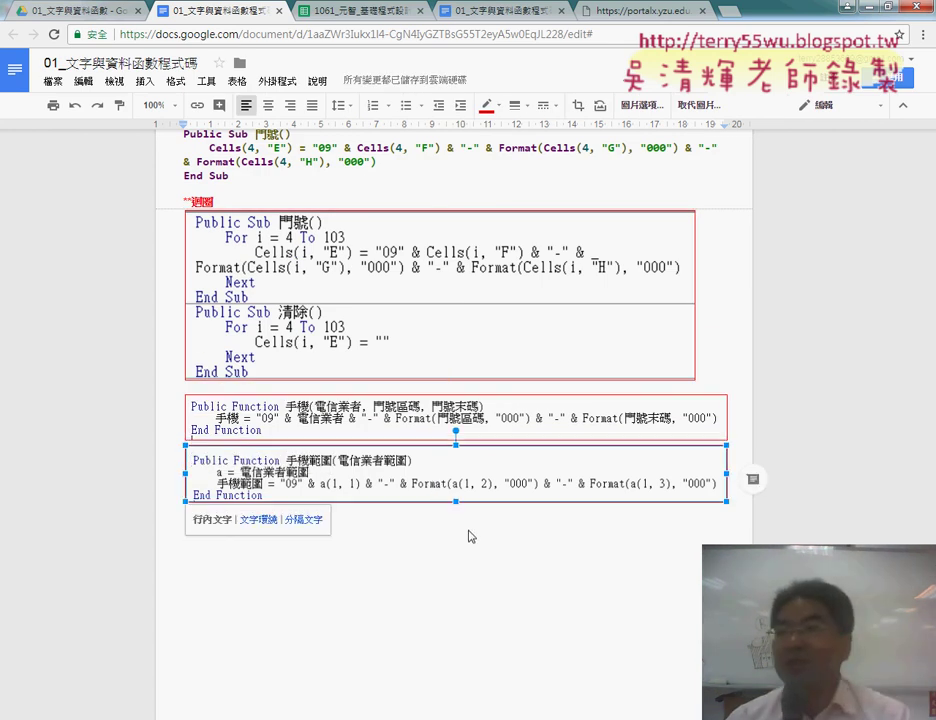